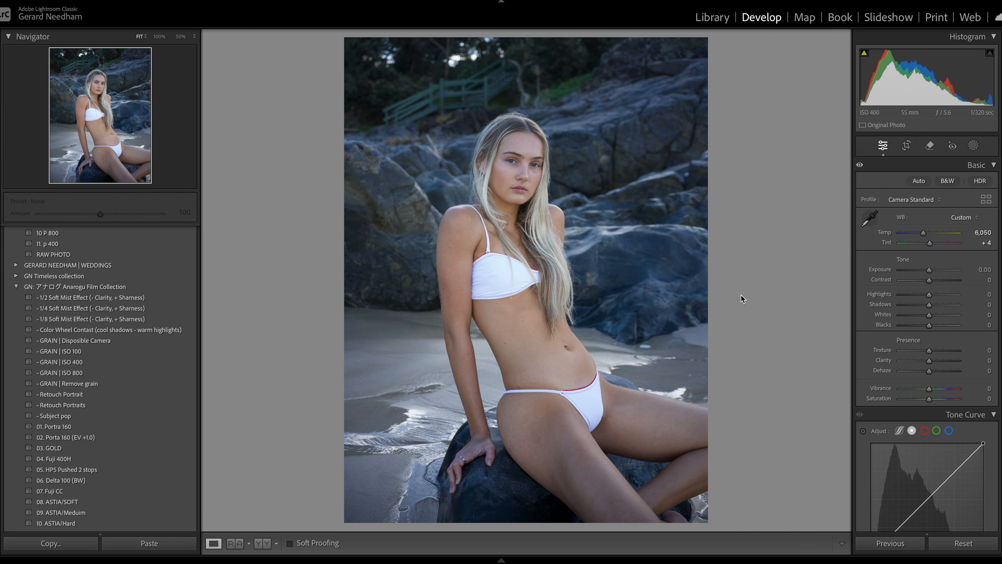
Step: Apply the 08. ASTIA/SOFT and - GRAIN | Remove grain presets to the beach portrait
left_click(508, 161)
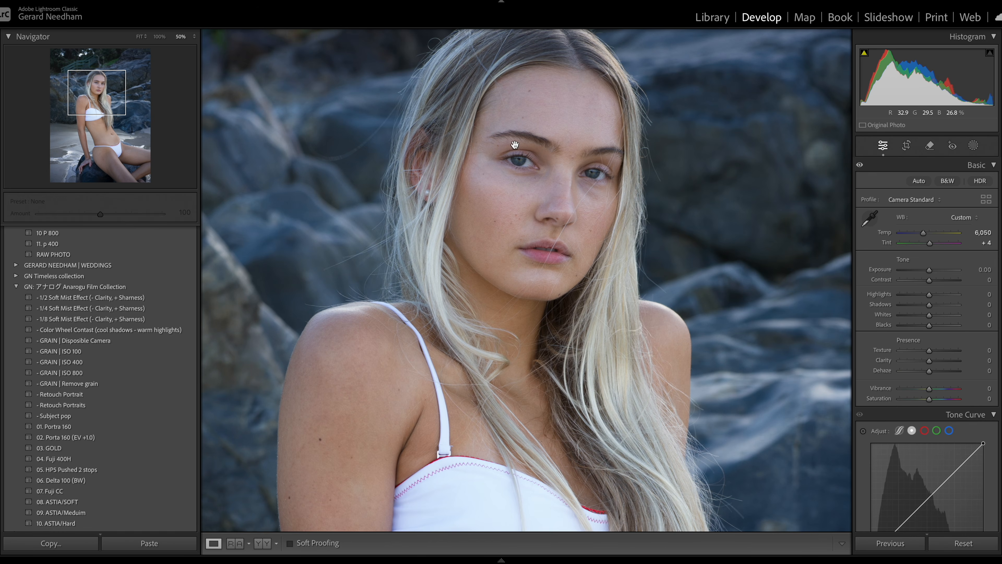
left_click(550, 252)
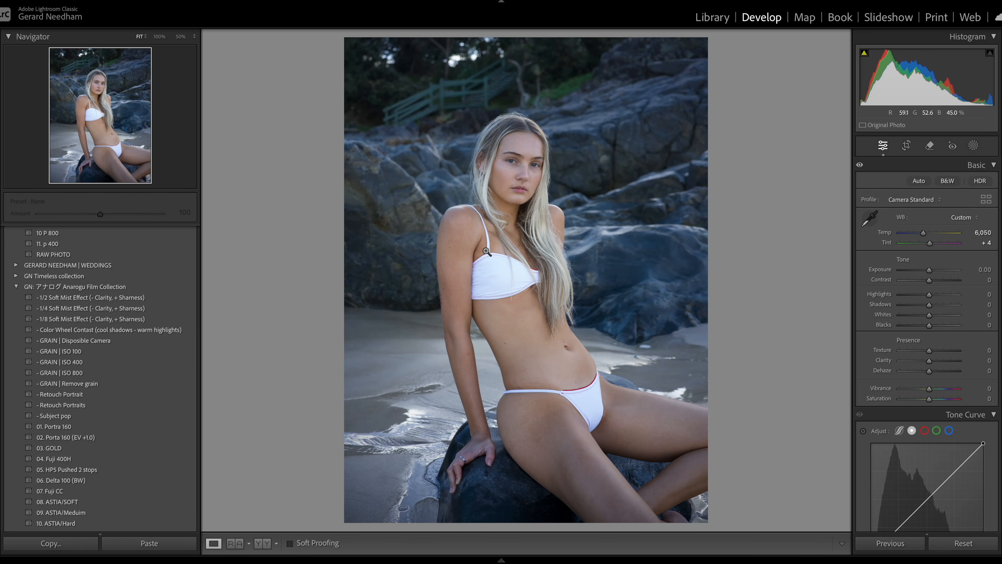
left_click(93, 505)
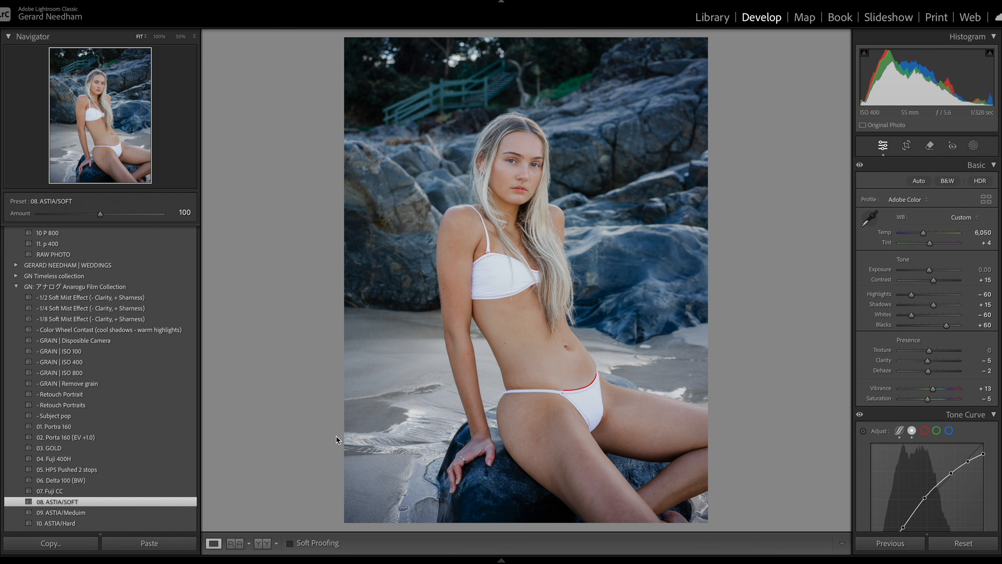
left_click_drag(932, 272, 932, 272)
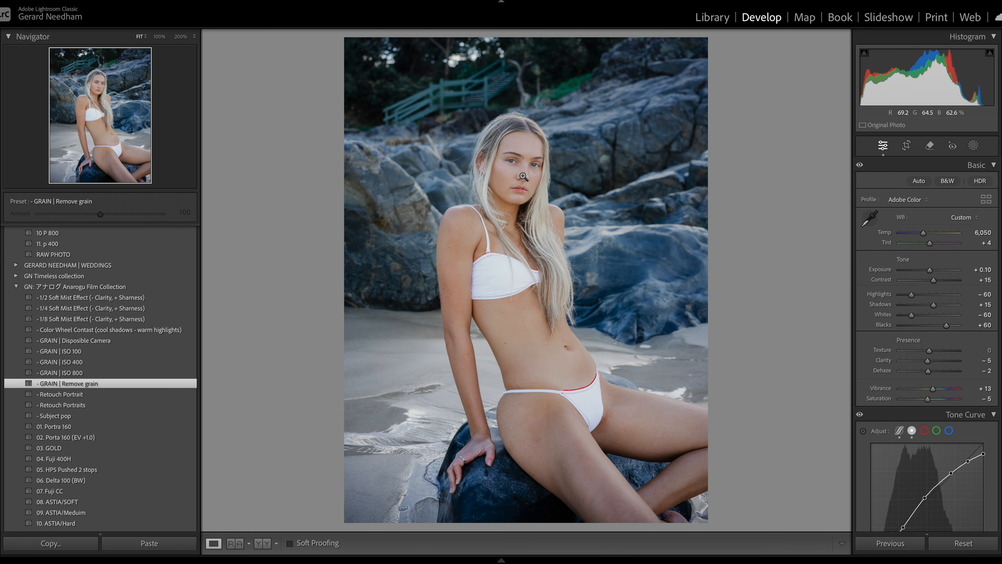
Step: Remove blemishes on the forehead, brow area and left cheek with the Remove tool
left_click(515, 168)
left_click_drag(514, 168, 541, 232)
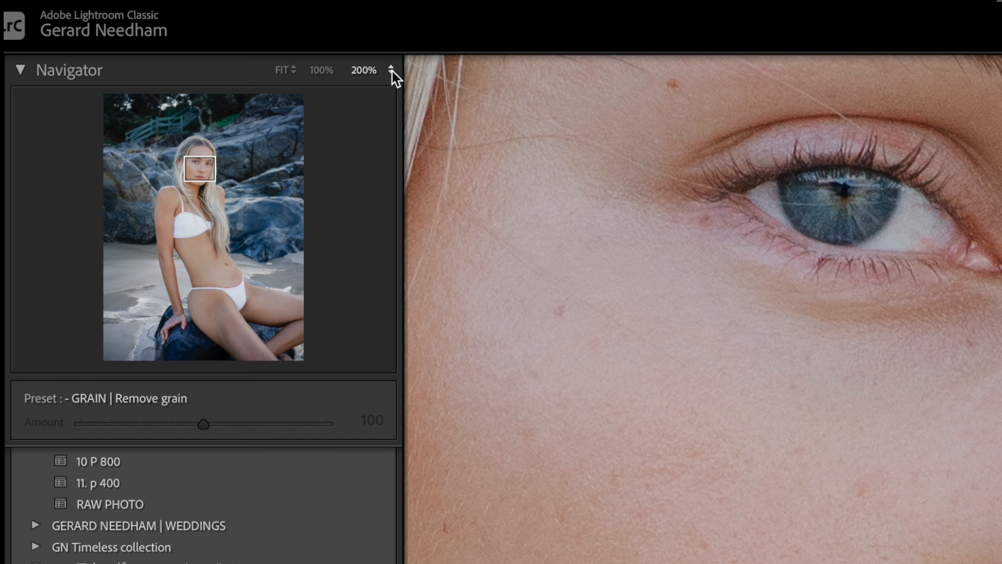
left_click(246, 46)
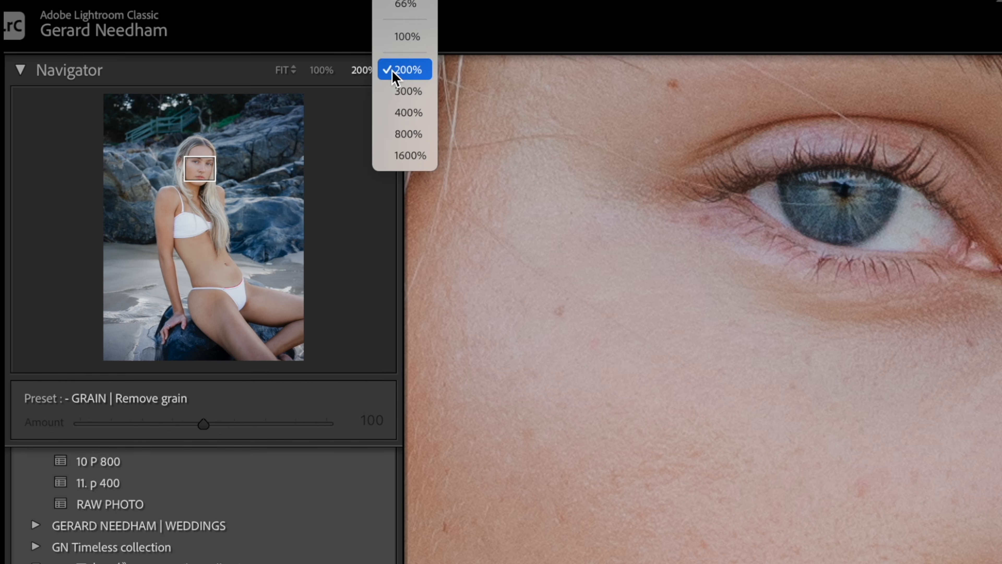
left_click(414, 94)
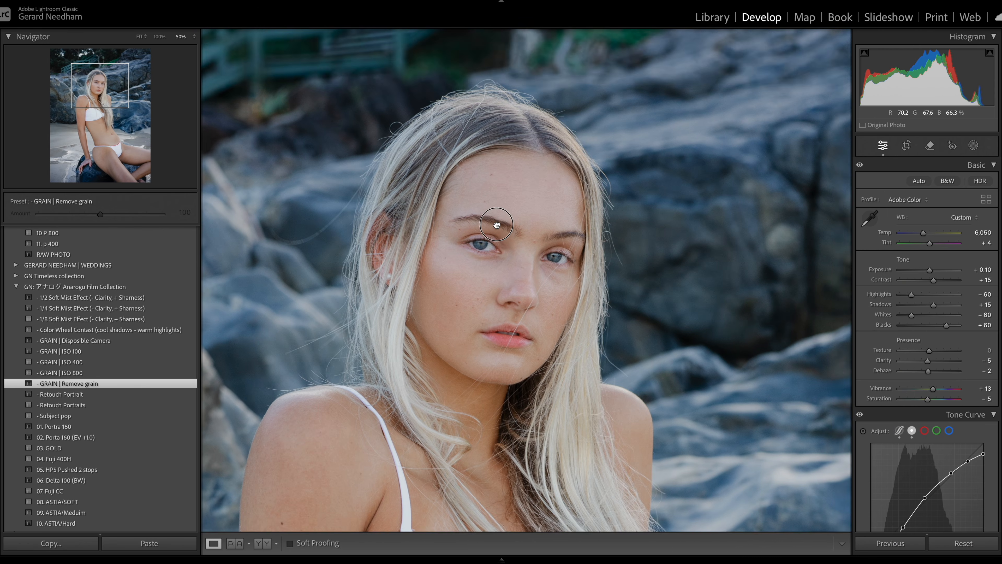
left_click_drag(579, 254, 593, 197)
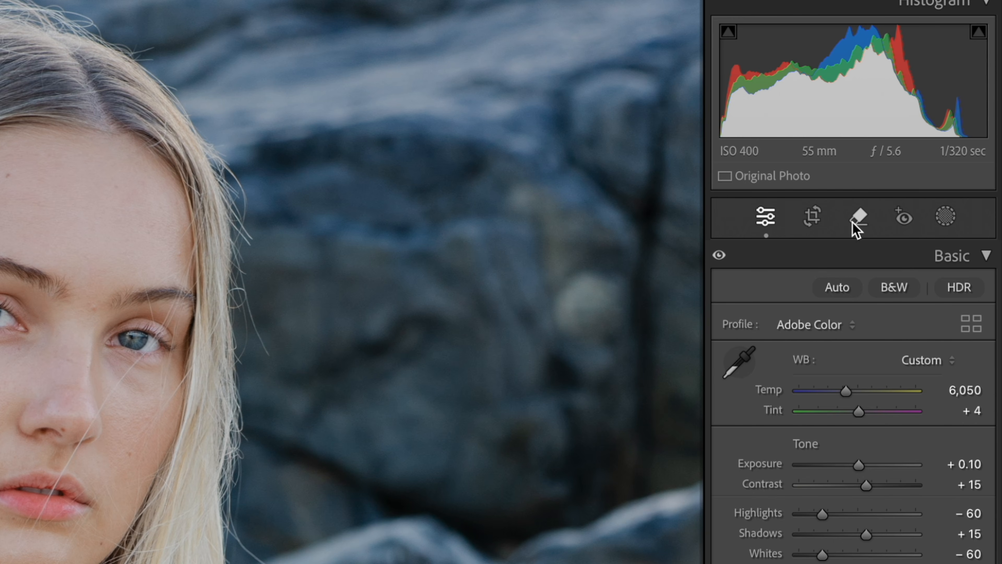
left_click(854, 219)
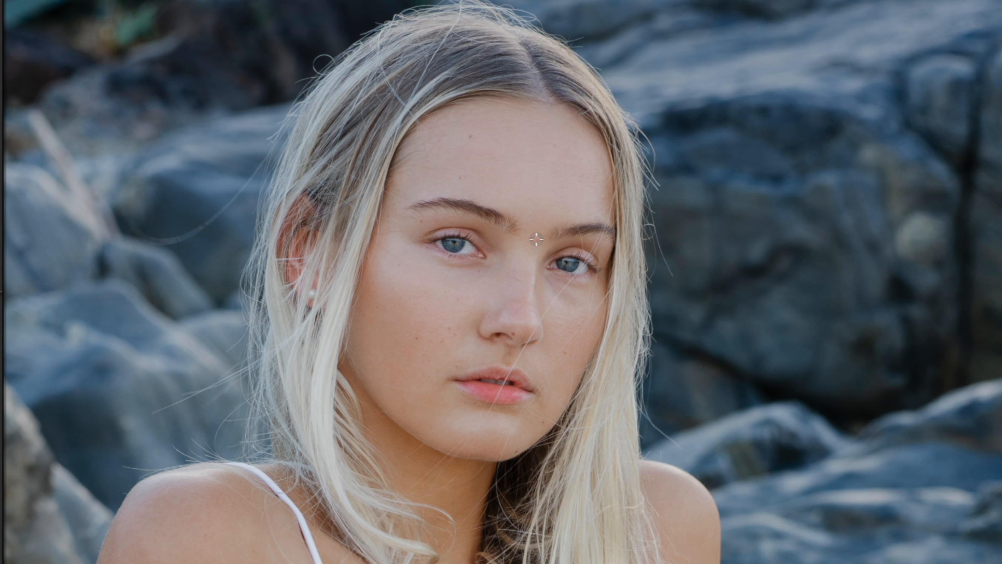
left_click(537, 239)
left_click(460, 179)
left_click(422, 223)
left_click(414, 341)
left_click(450, 327)
left_click(455, 335)
left_click(461, 297)
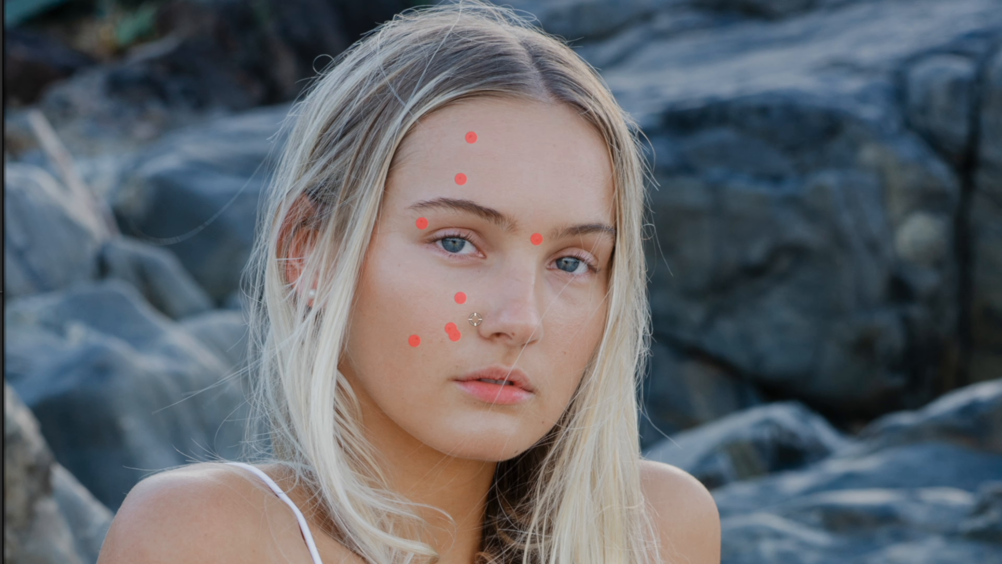
Step: Remove further blemishes on the nose, chin, jaw, cheeks and upper forehead with the Remove tool
left_click(514, 334)
left_click(566, 352)
left_click(545, 424)
left_click(518, 453)
left_click(457, 367)
left_click(554, 146)
left_click(606, 197)
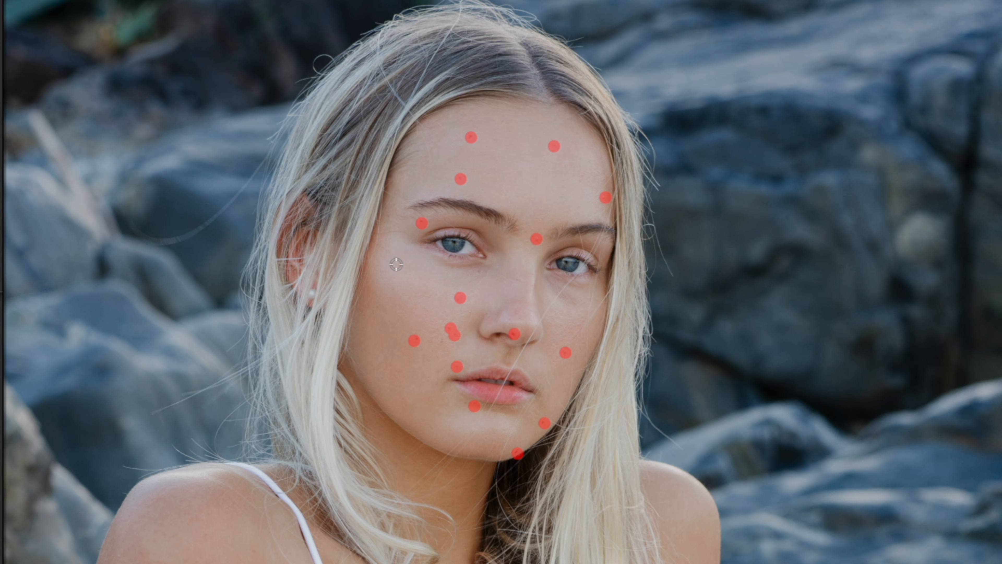
left_click(442, 340)
left_click(431, 325)
left_click(480, 271)
left_click(424, 248)
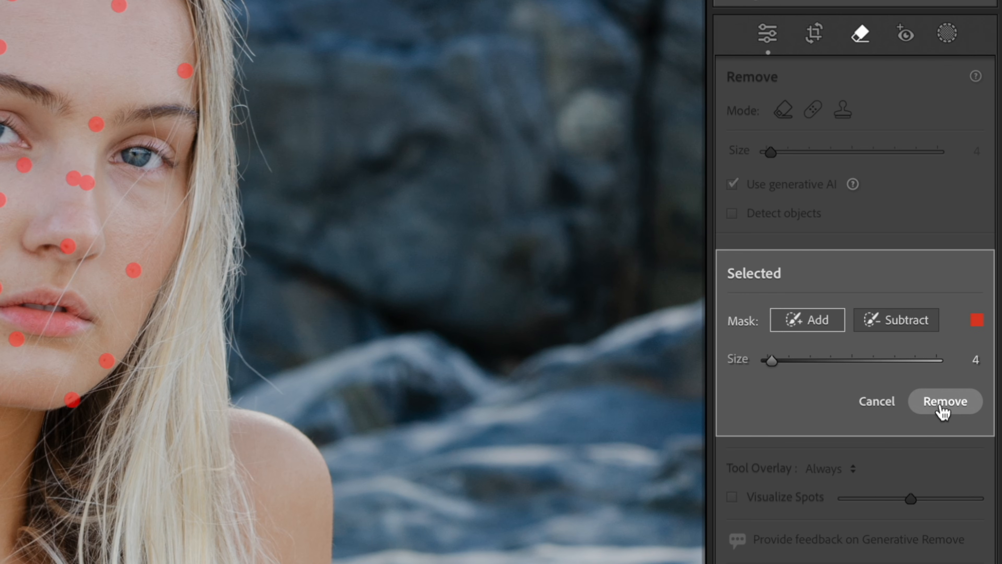
Step: Create a people mask selecting only Person 1's facial skin
left_click(941, 407)
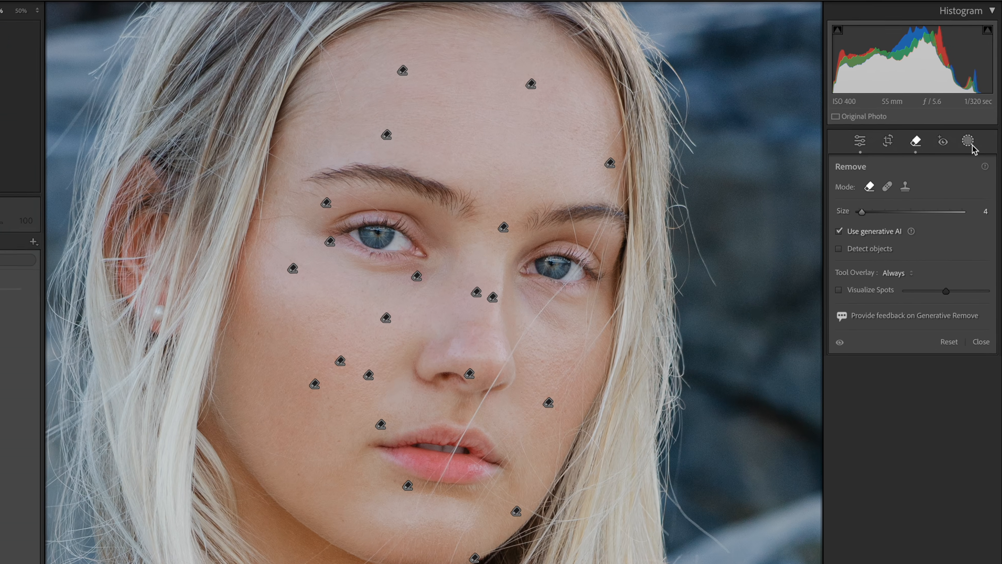
left_click(976, 148)
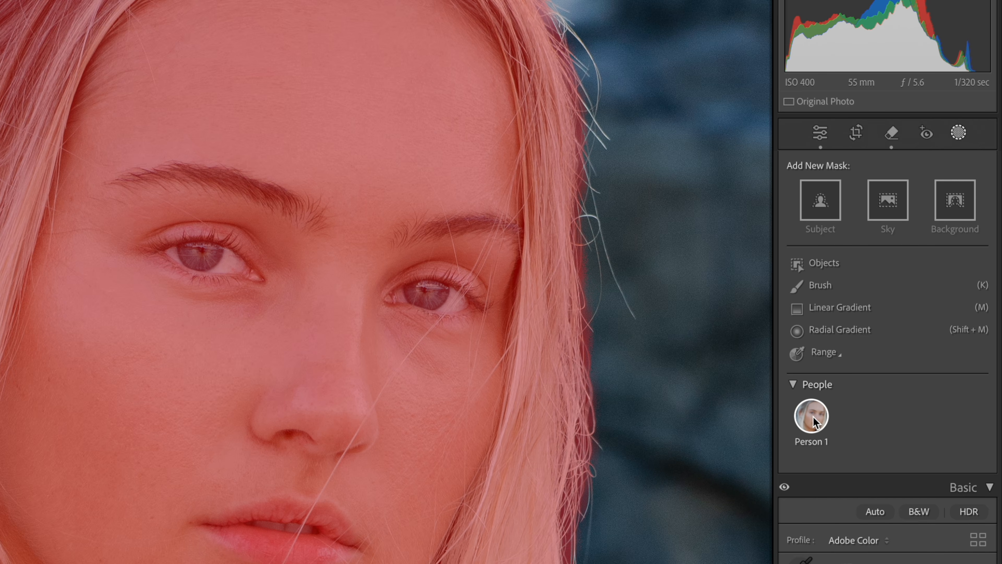
left_click(813, 417)
left_click(791, 296)
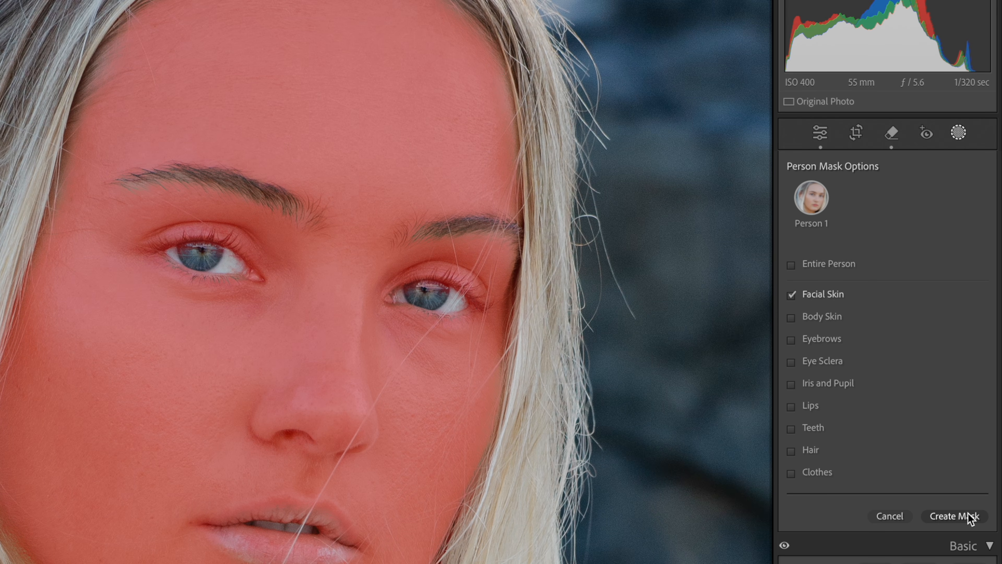
left_click(970, 517)
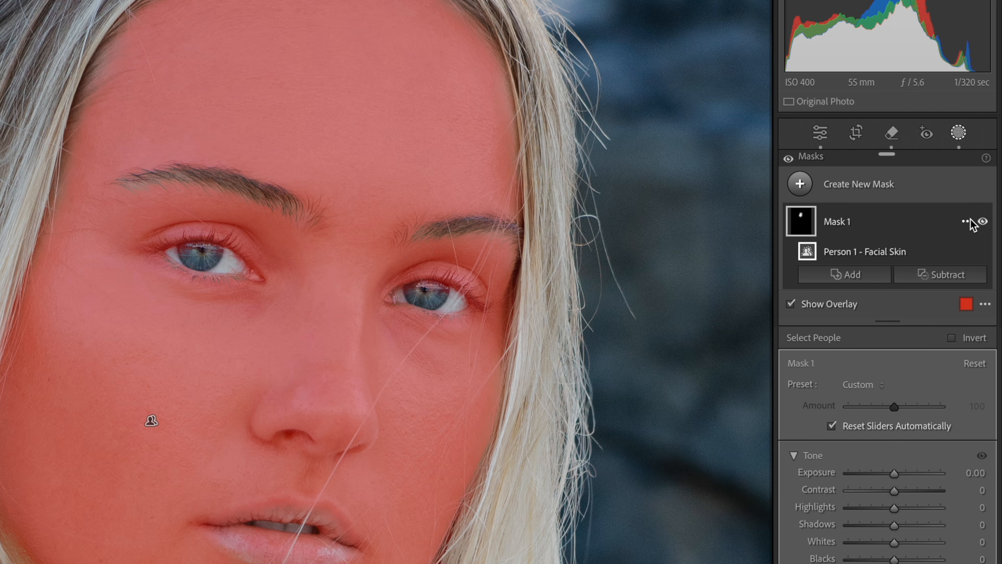
Step: Rename the mask as Skin
left_click(974, 220)
left_click(950, 233)
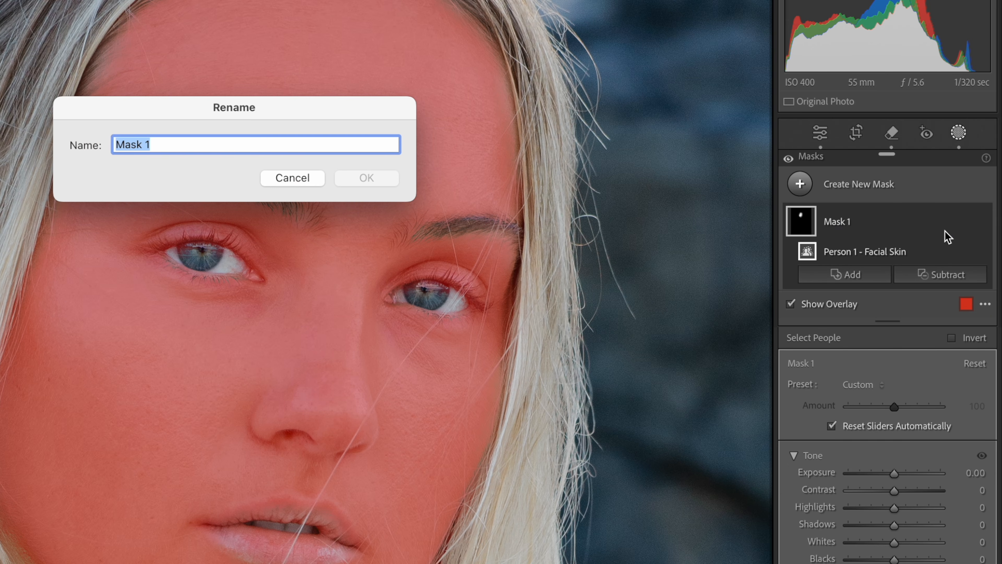
type("Skin")
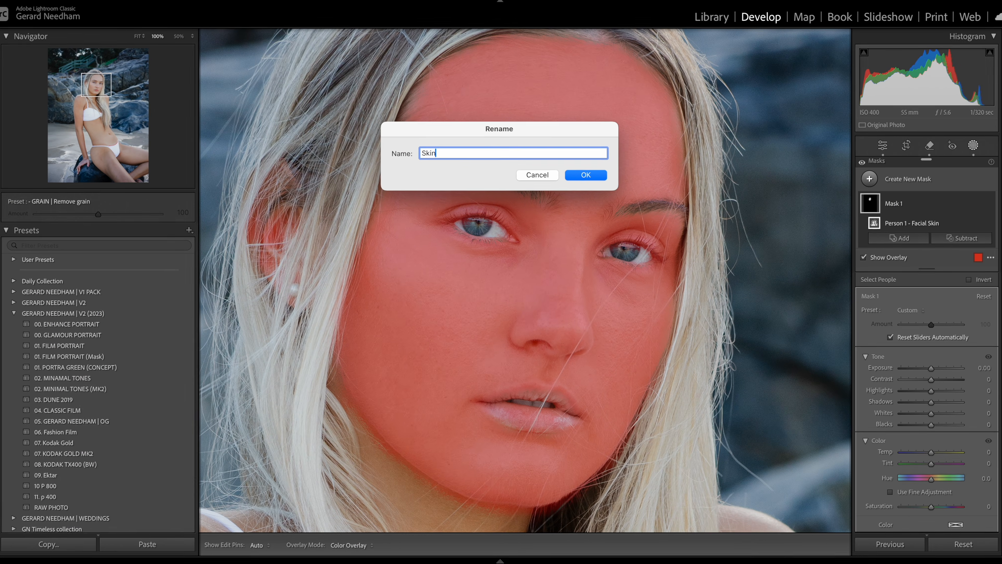
left_click(575, 175)
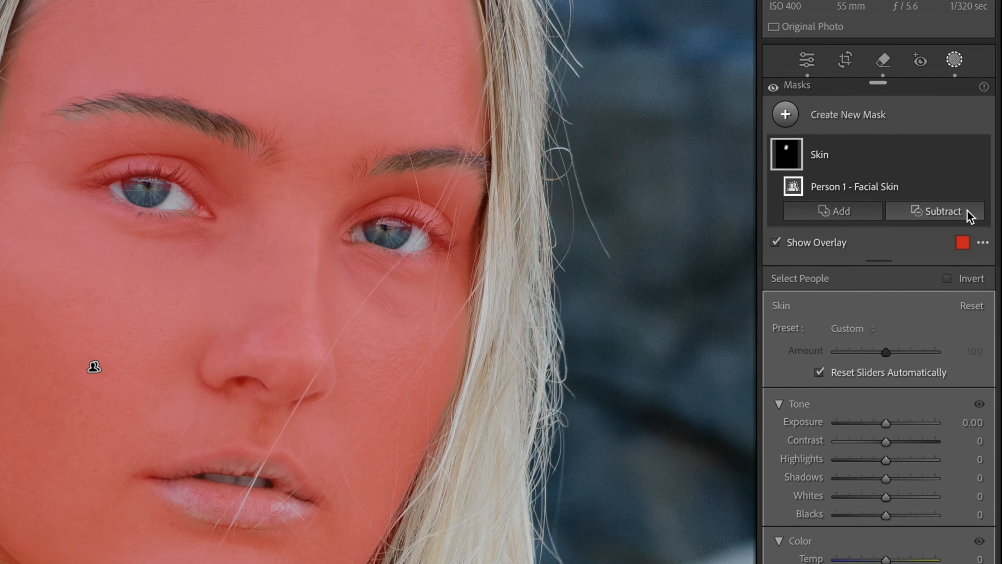
Step: Subtract a brush at size 8 from the Skin mask and paint out the left eye and eyebrow
left_click(966, 212)
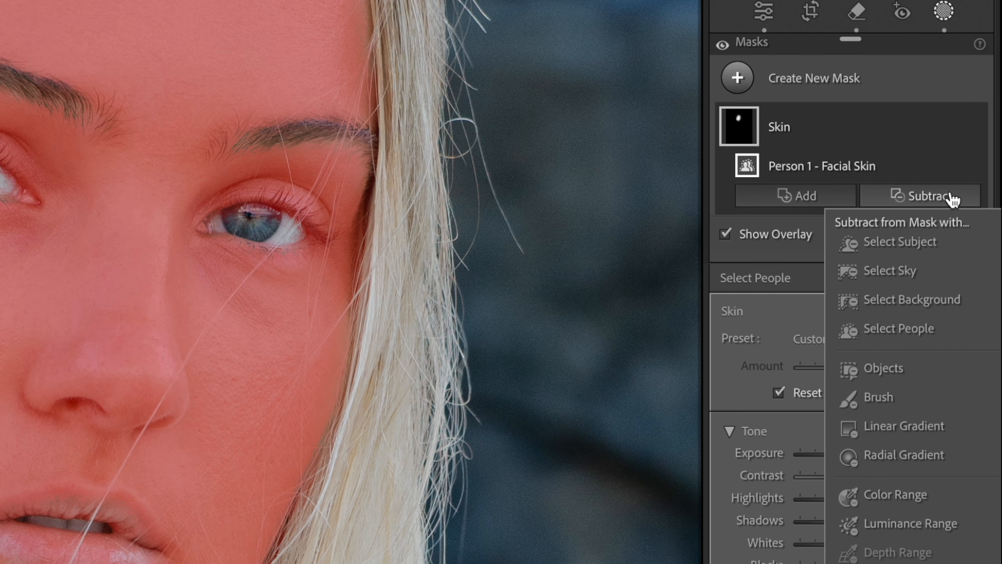
left_click(895, 394)
left_click_drag(880, 384, 922, 380)
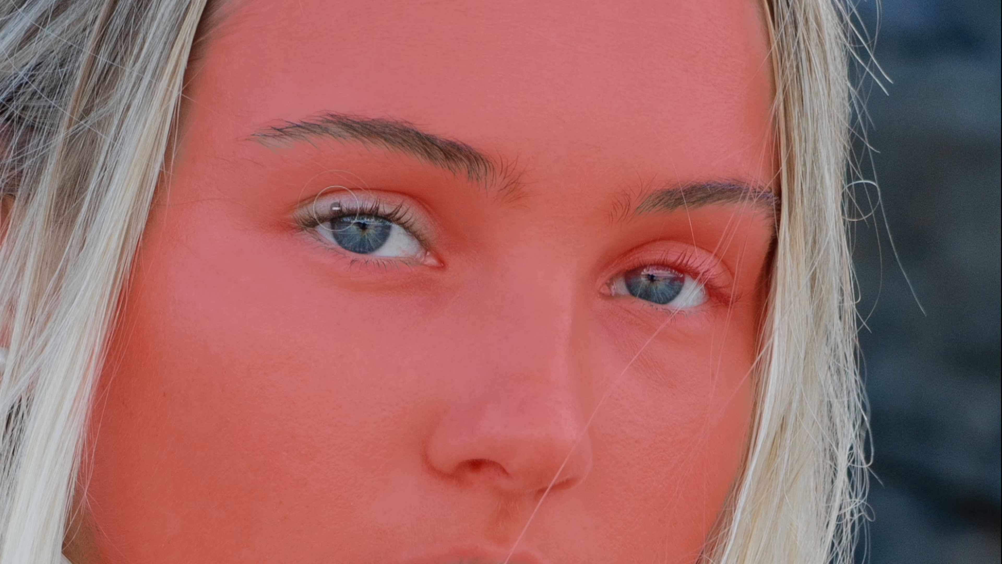
mouse_move(336, 208)
left_mouse_down()
mouse_move(412, 223)
mouse_move(433, 253)
mouse_move(418, 221)
mouse_move(345, 198)
mouse_move(315, 208)
mouse_move(368, 223)
left_mouse_up()
left_click_drag(507, 180, 425, 143)
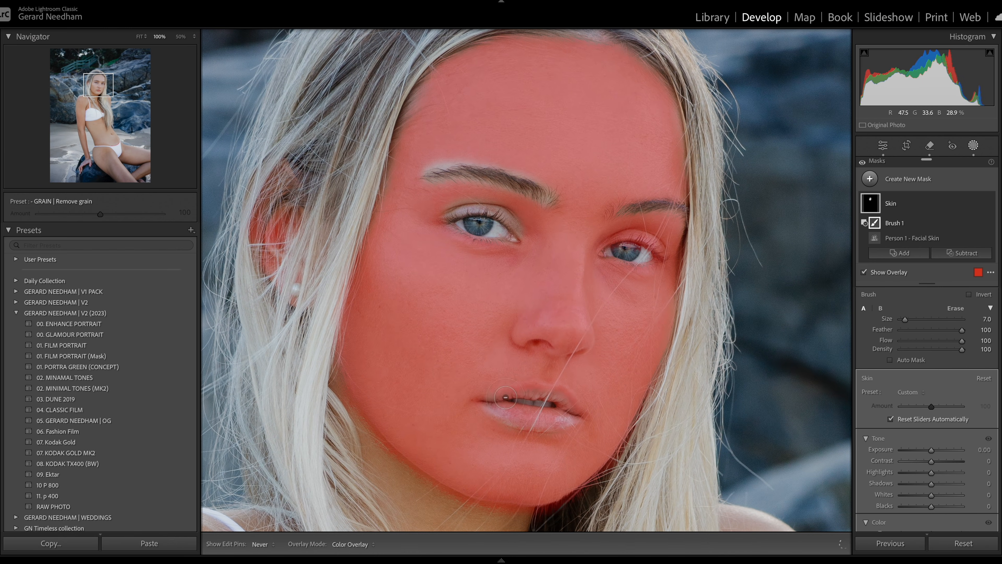
Step: Reduce the subtract brush to size 3 and paint out the nostrils, lips, eyes and right eyebrow
left_click_drag(505, 397, 523, 397)
key("bracketleft")
key("bracketleft")
key("bracketleft")
key("bracketleft")
left_click_drag(547, 347, 530, 351)
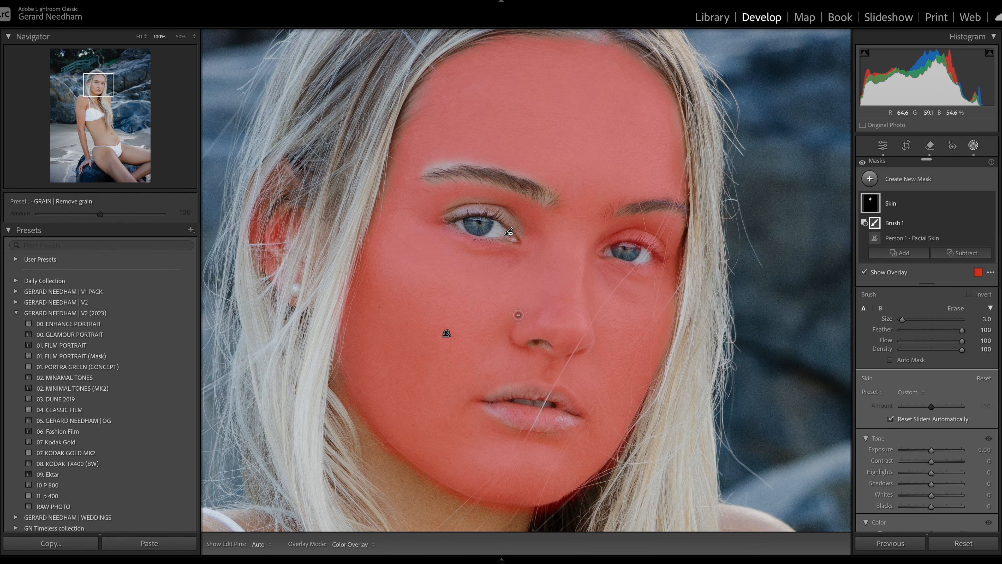
left_click_drag(519, 314, 579, 355)
left_click_drag(492, 392, 479, 401)
left_click_drag(578, 414, 564, 393)
mouse_move(476, 215)
left_mouse_down()
mouse_move(459, 232)
mouse_move(513, 243)
left_mouse_up()
mouse_move(604, 254)
left_mouse_down()
mouse_move(628, 263)
mouse_move(664, 255)
left_mouse_up()
mouse_move(616, 214)
left_mouse_down()
mouse_move(640, 201)
mouse_move(679, 208)
left_mouse_up()
Step: Enlarge the subtract brush to size 5 and paint out the left eyebrow and eye more fully
key("bracketright")
key("bracketright")
mouse_move(431, 182)
left_mouse_down()
mouse_move(528, 183)
mouse_move(552, 200)
left_mouse_up()
left_click_drag(439, 222, 509, 232)
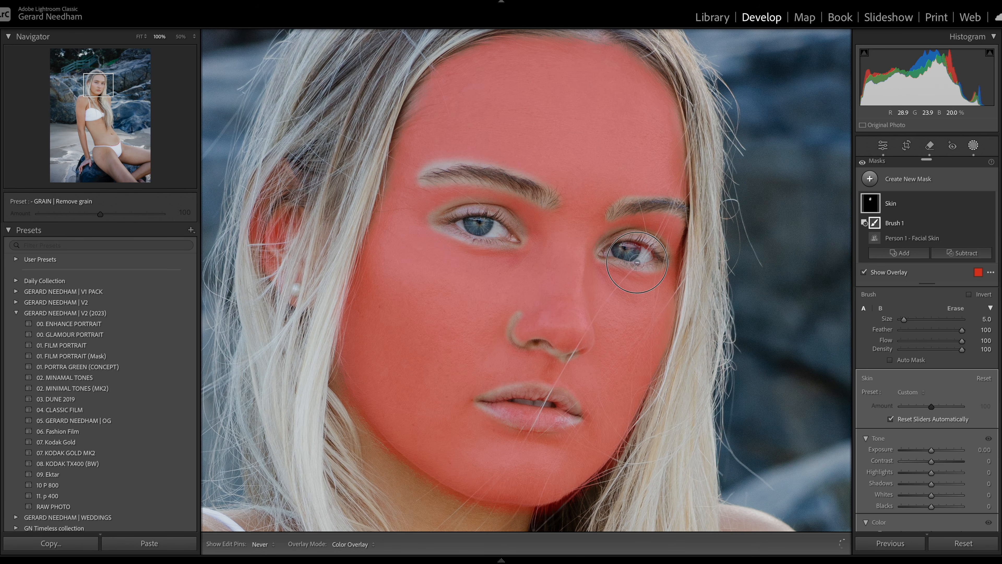
left_click_drag(627, 201, 607, 128)
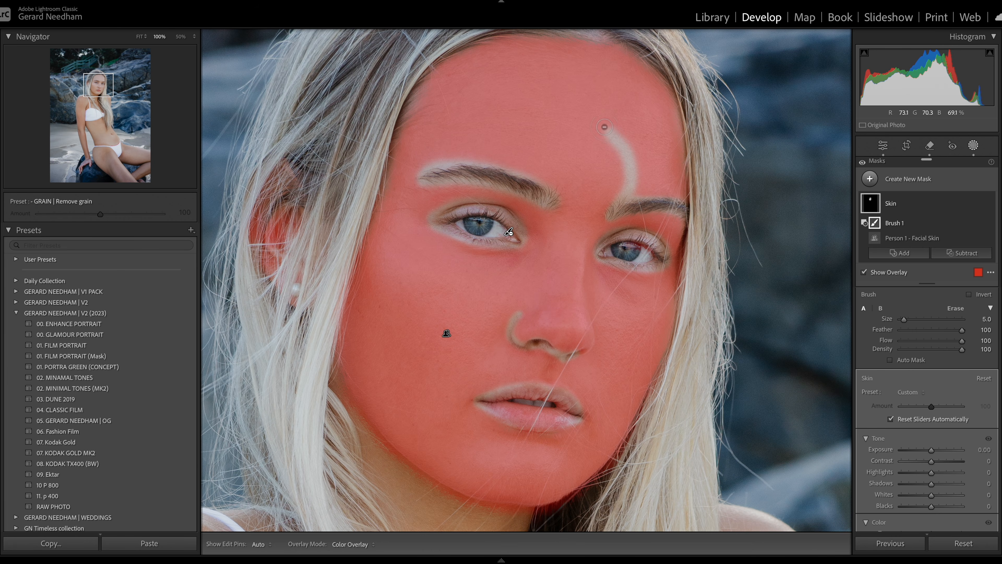
key("alt")
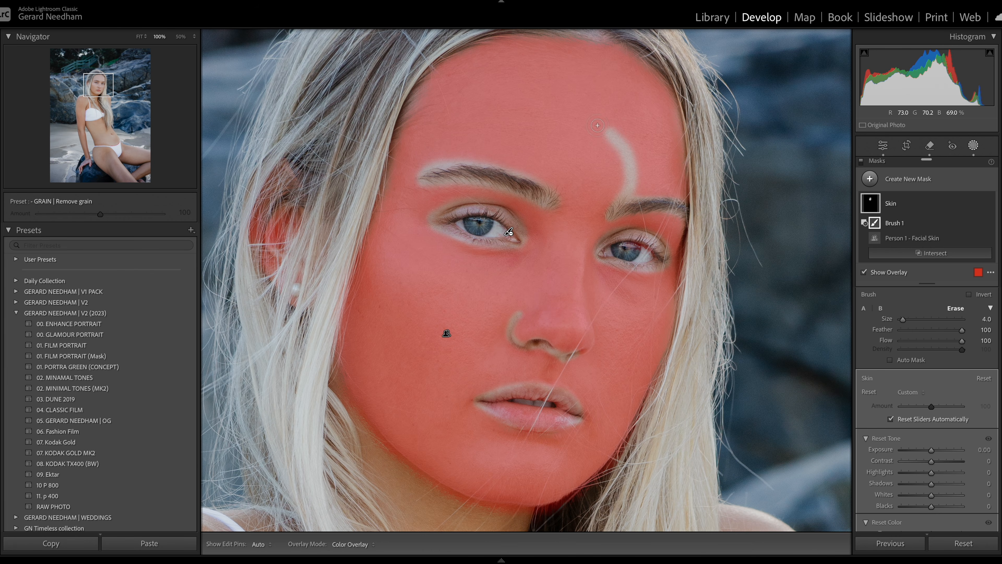
mouse_move(604, 134)
left_mouse_down()
mouse_move(619, 156)
mouse_move(602, 122)
mouse_move(631, 168)
mouse_move(613, 130)
mouse_move(638, 157)
mouse_move(621, 181)
mouse_move(624, 172)
left_mouse_up()
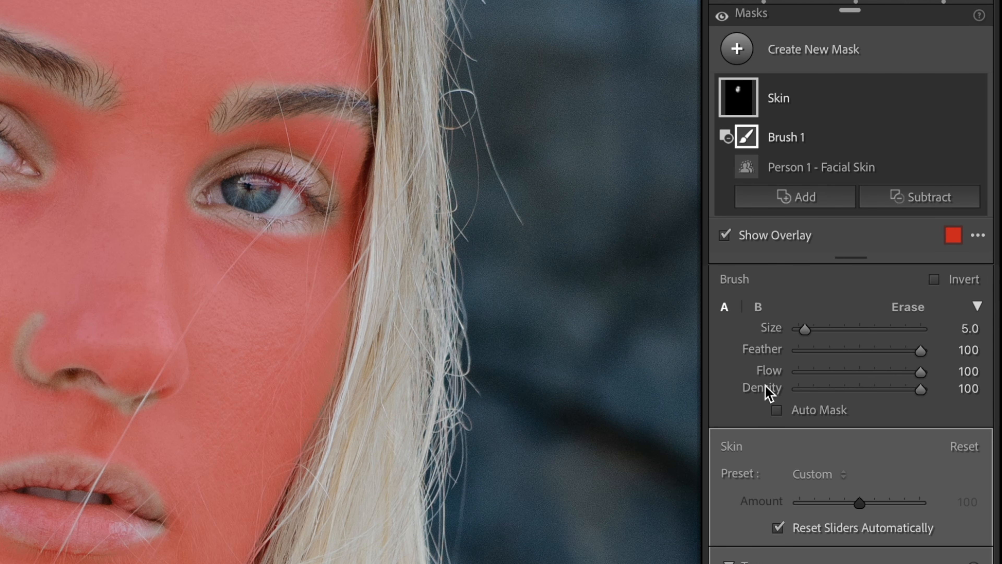
Step: Paint test strokes across the forehead at size 9 while setting feather 0, flow 51 and density 50
left_click_drag(805, 329, 809, 331)
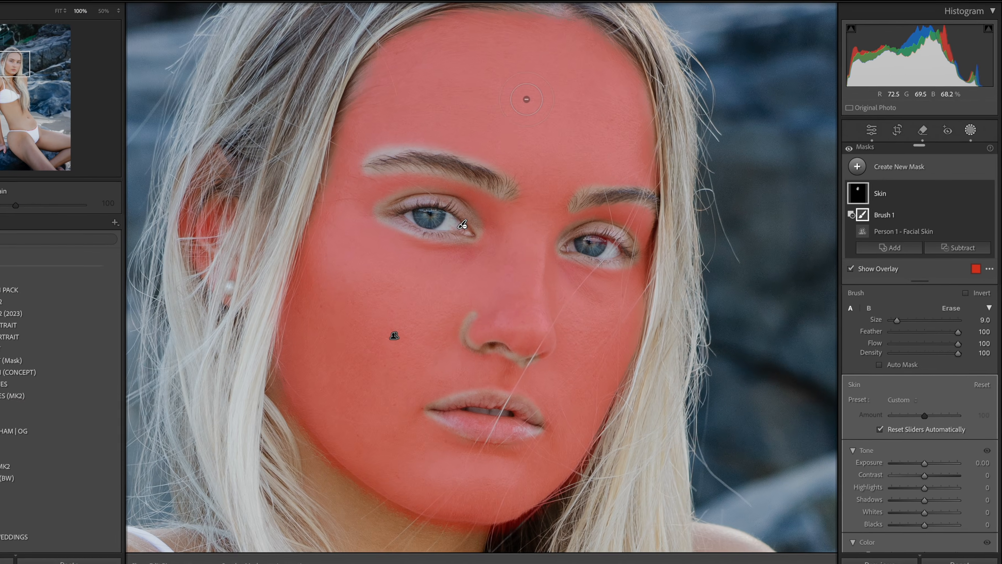
left_click_drag(629, 153, 506, 145)
left_click_drag(963, 330, 879, 332)
key("h")
mouse_move(623, 116)
left_mouse_down()
mouse_move(586, 106)
mouse_move(516, 117)
left_mouse_up()
key("h")
left_click_drag(962, 341, 932, 344)
mouse_move(602, 83)
left_mouse_down()
mouse_move(518, 82)
mouse_move(612, 83)
mouse_move(519, 81)
mouse_move(602, 82)
mouse_move(531, 82)
left_mouse_up()
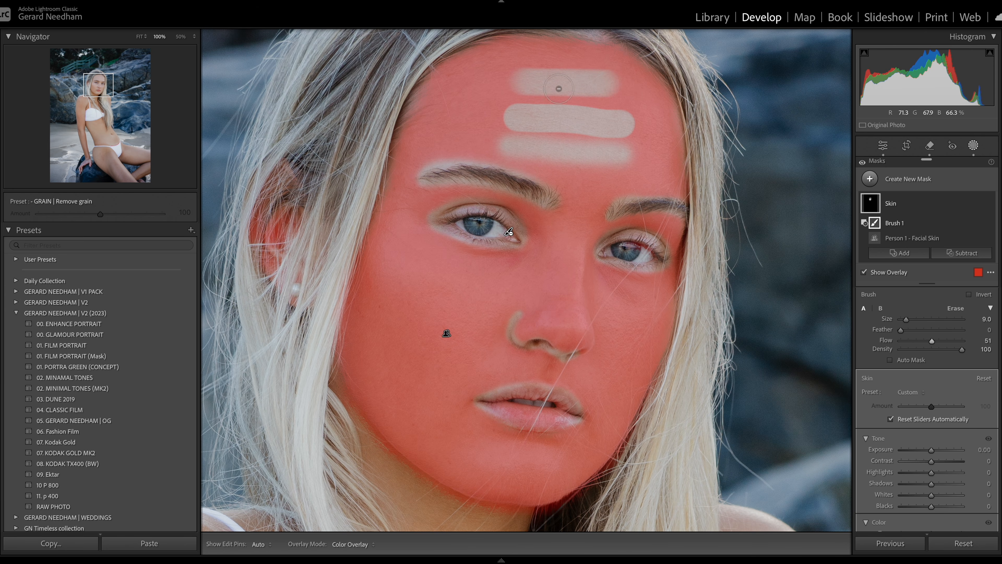
left_click_drag(960, 353, 933, 355)
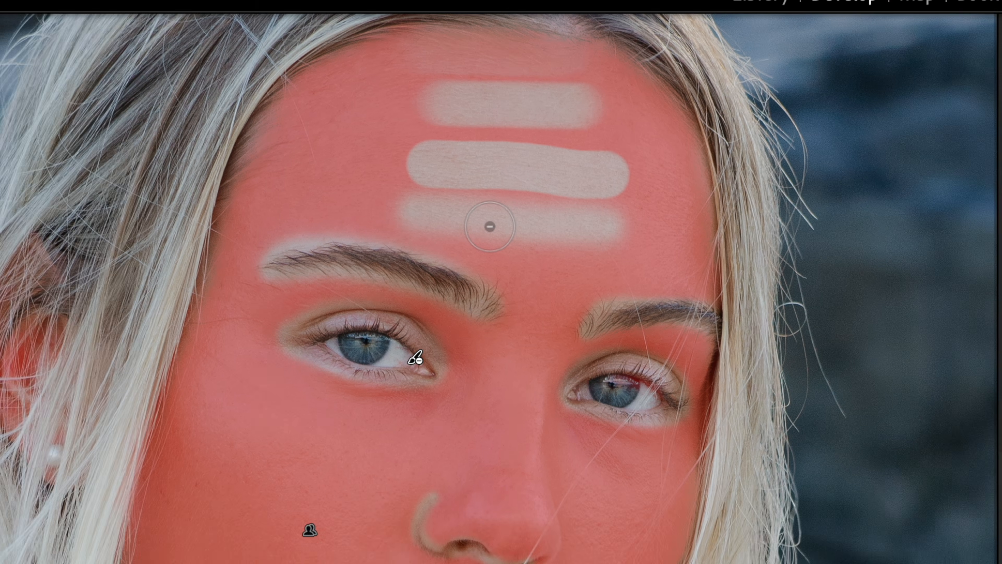
Step: Undo the three forehead test strokes
key("ctrl+z")
key("ctrl+z")
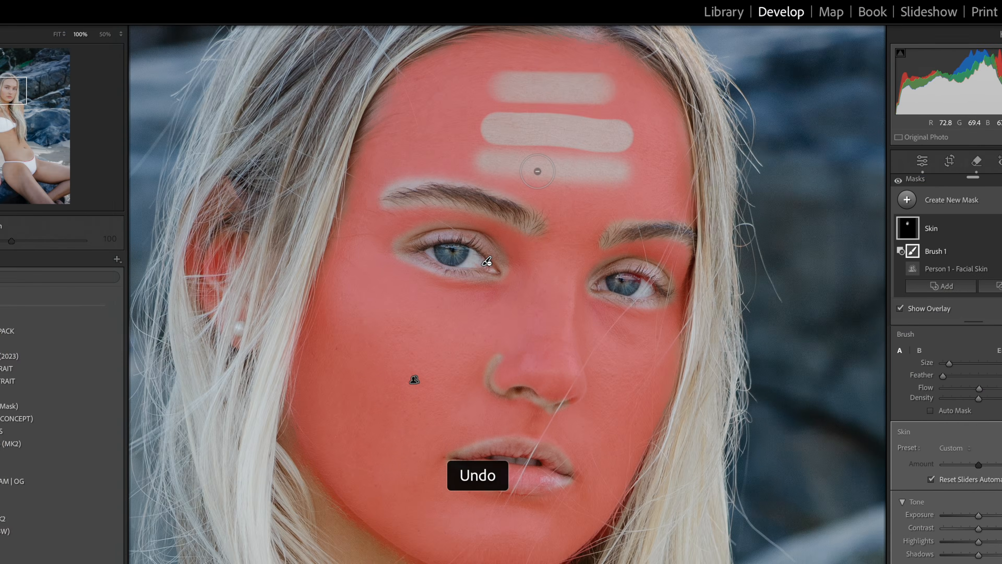
key("ctrl+z")
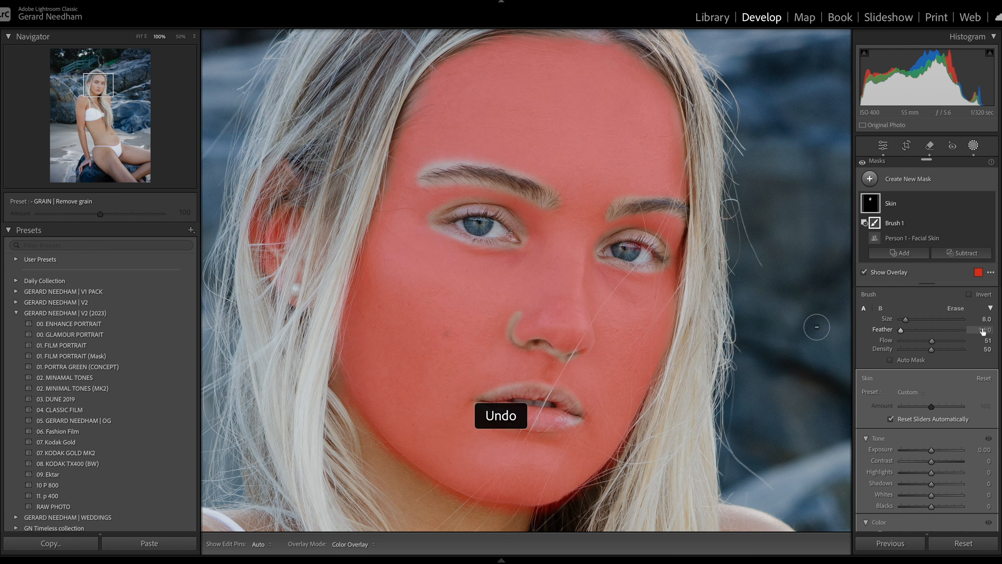
Step: Reset the brush feather and density to 100, set flow to 65 and reduce the size to 5
double_click(931, 349)
double_click(898, 333)
left_click_drag(932, 340, 940, 341)
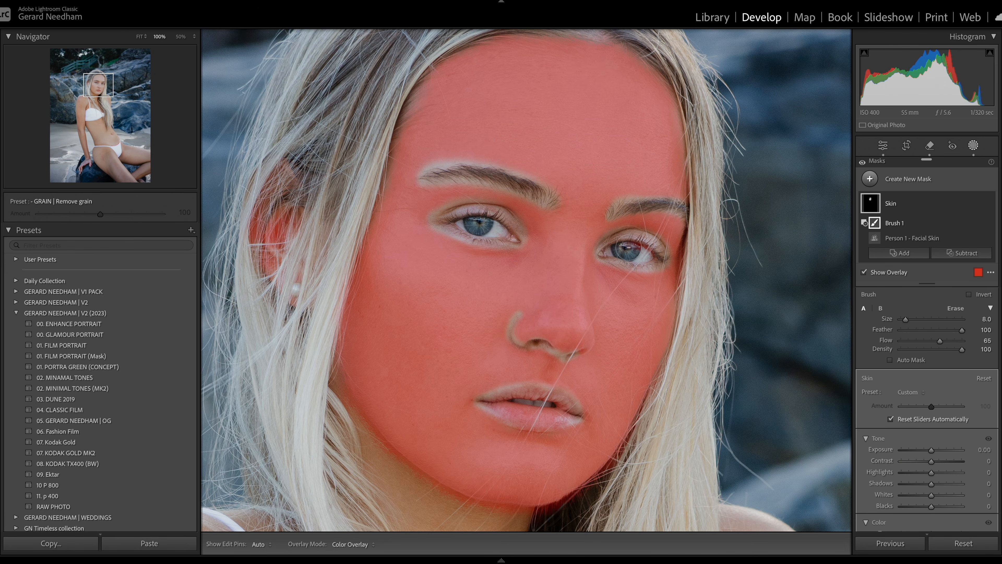
key("bracketleft")
key("bracketleft")
key("bracketleft")
Step: Paint out more of the nose bridge, right eyebrow and lip edge from the Skin mask
key("h")
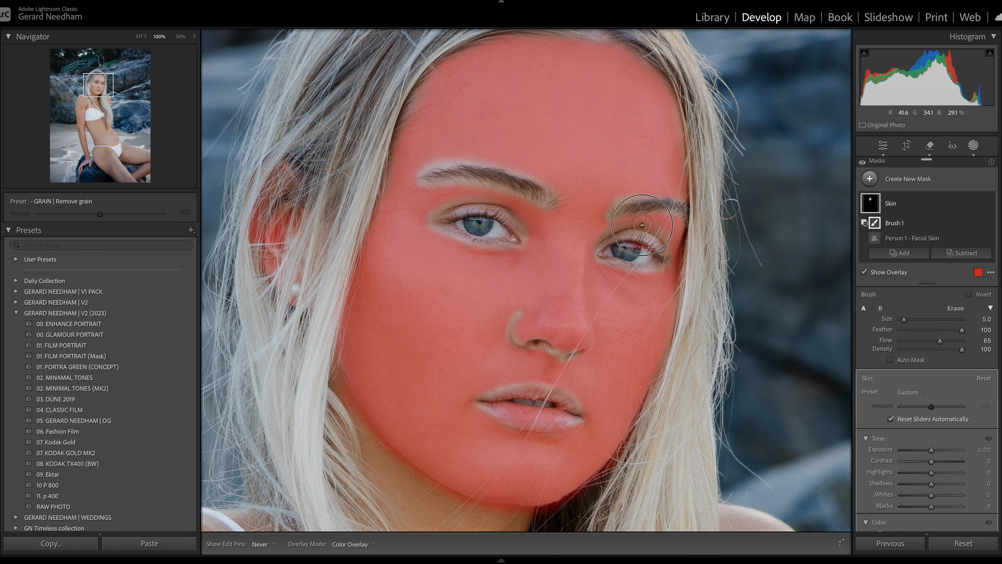
key("h")
key("h")
mouse_move(509, 248)
left_mouse_down()
mouse_move(464, 177)
mouse_move(513, 170)
left_mouse_up()
left_click_drag(669, 213, 616, 203)
mouse_move(518, 310)
left_mouse_down()
mouse_move(508, 336)
mouse_move(521, 348)
left_mouse_up()
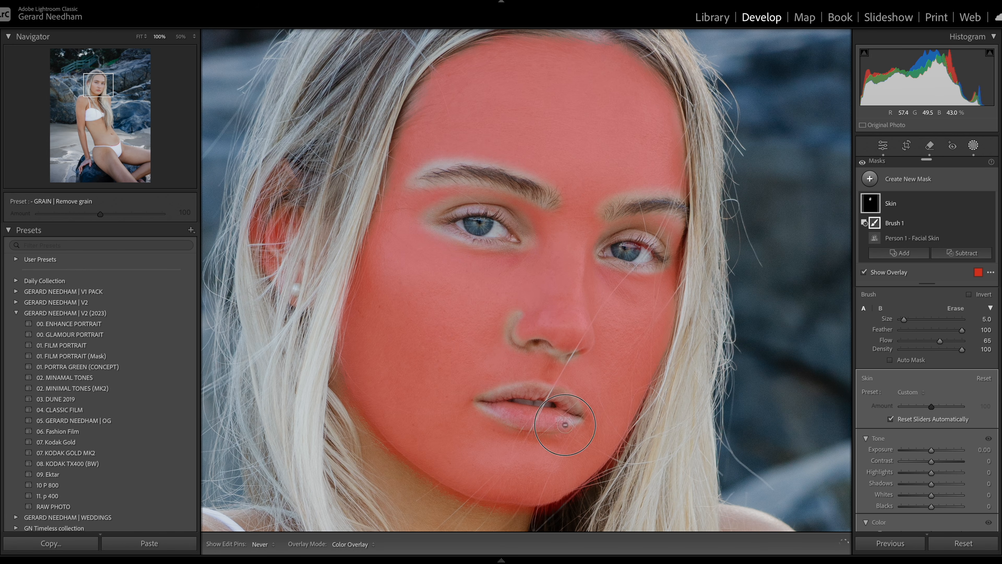
Step: Set the brush flow to 100 and paint further erase strokes to refine the Skin mask edges
key("0")
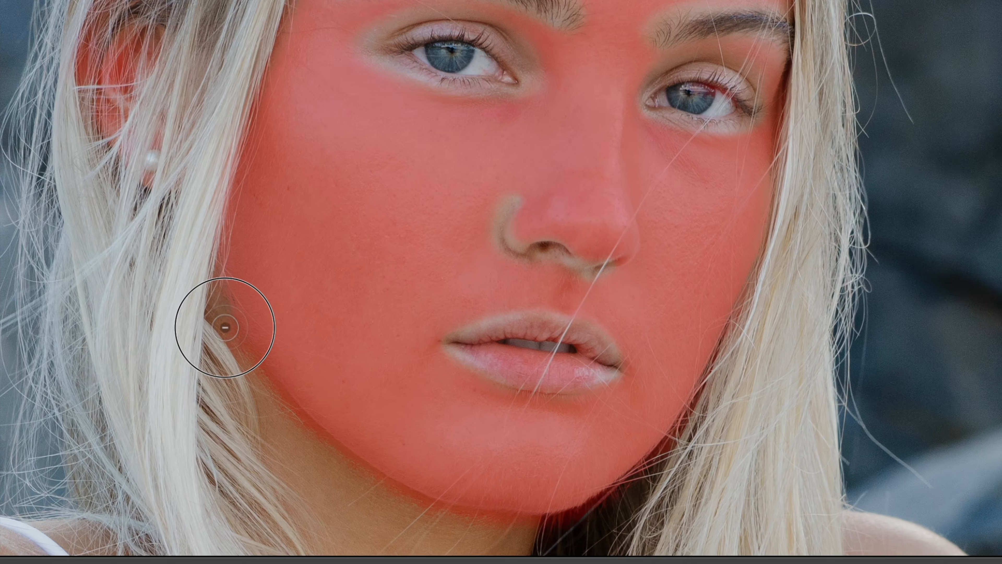
left_click_drag(226, 328, 265, 395)
mouse_move(208, 373)
left_mouse_down()
mouse_move(379, 503)
mouse_move(395, 525)
mouse_move(435, 537)
left_mouse_up()
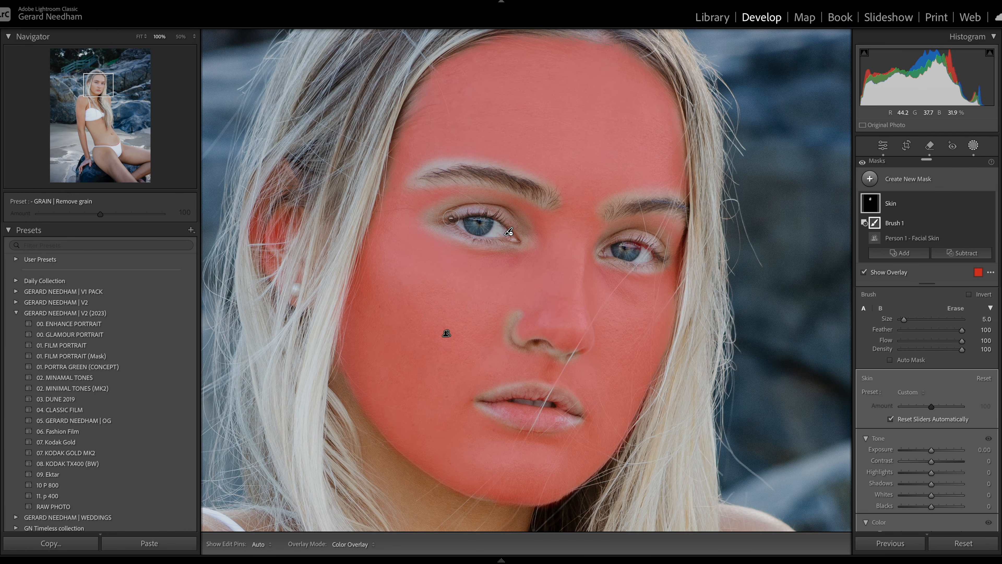
Step: Hide the mask overlay and set the Skin mask's Texture to -28, Clarity to -14 and Dehaze to 6
scroll(894, 362, "down", 8)
scroll(895, 361, "down", 5)
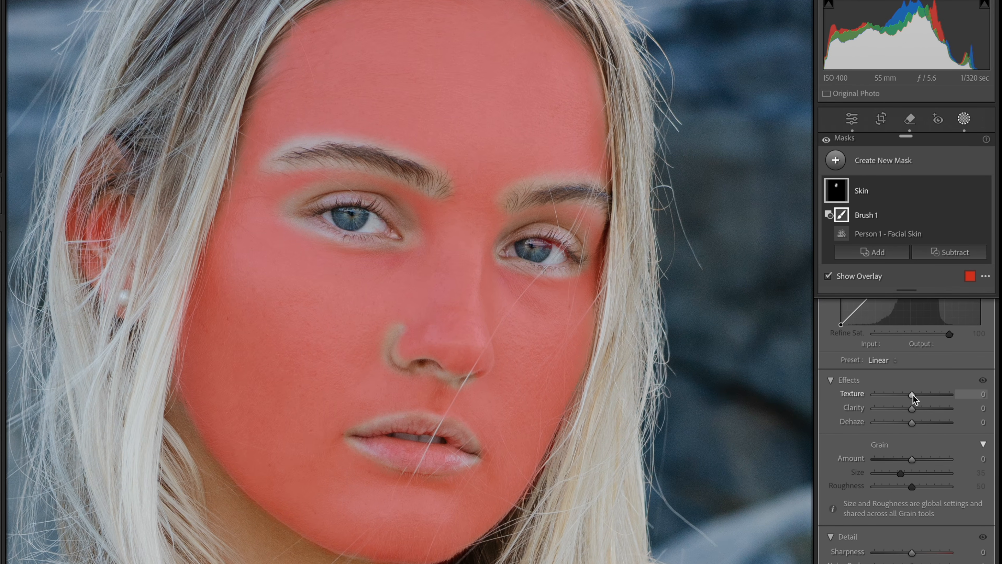
key("o")
left_click_drag(913, 395, 894, 398)
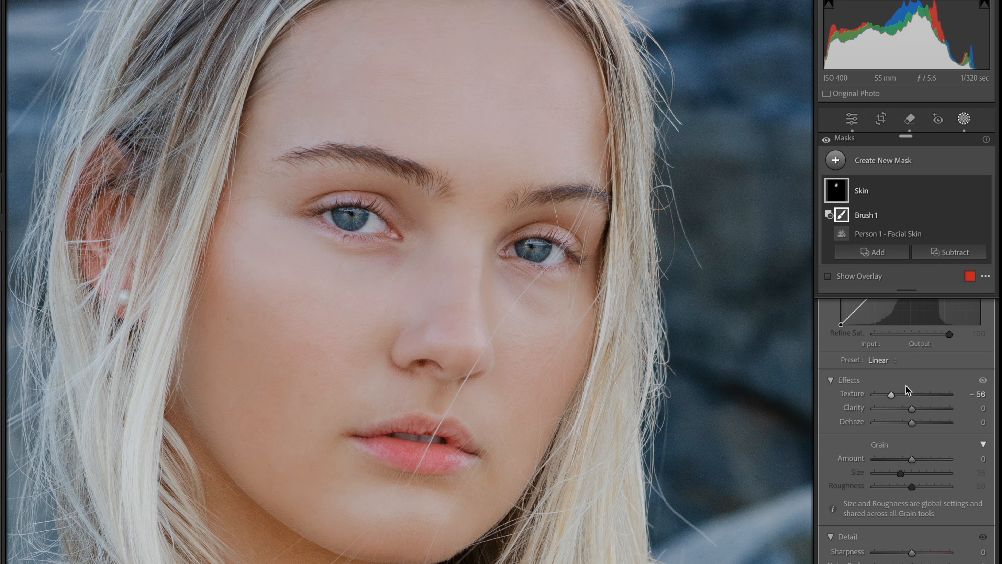
left_click_drag(892, 395, 905, 429)
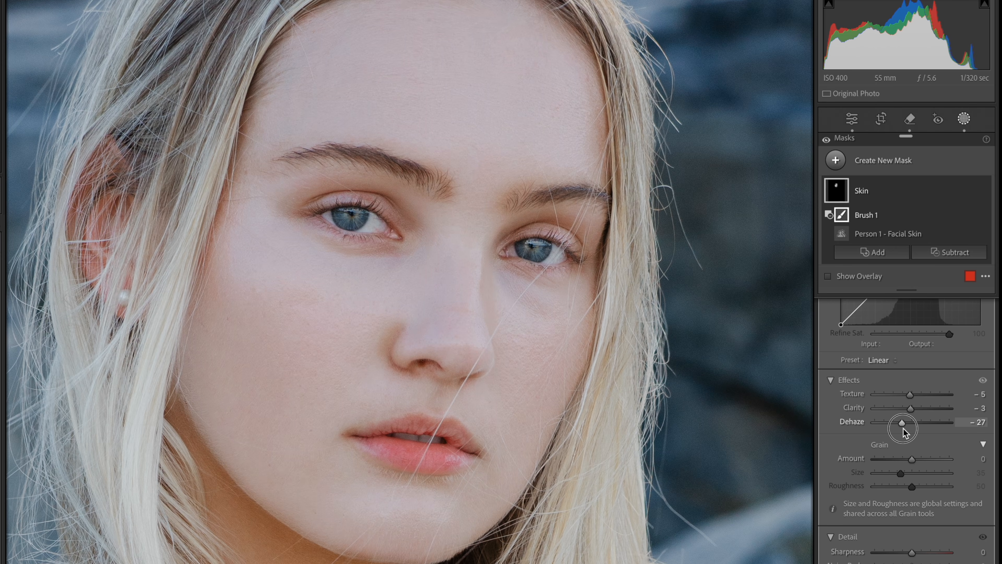
mouse_move(904, 428)
left_mouse_down()
mouse_move(923, 429)
mouse_move(903, 400)
mouse_move(909, 410)
left_mouse_up()
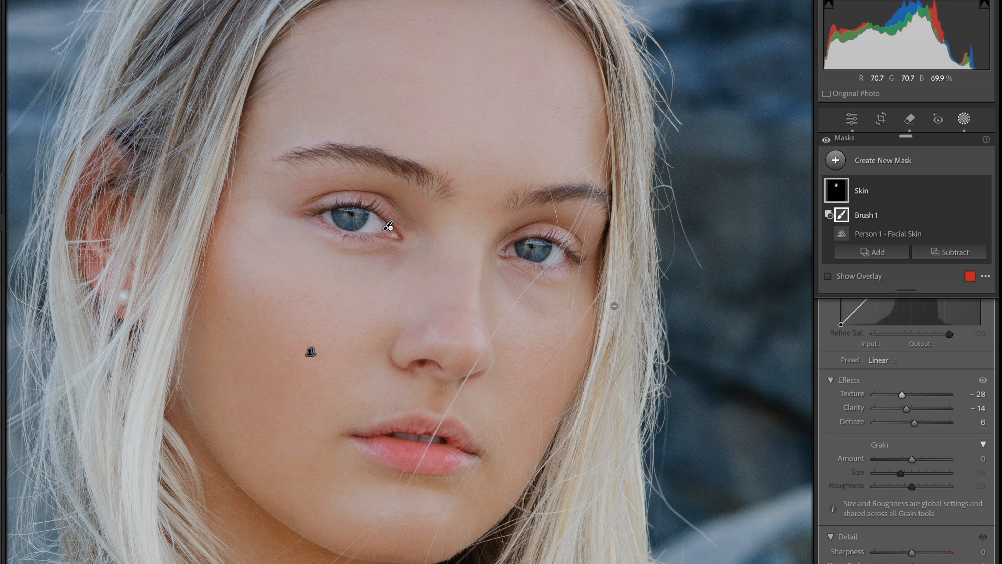
Step: Create a new brush mask at size about 10 and paint it over both cheeks, the forehead and the chin
key("k")
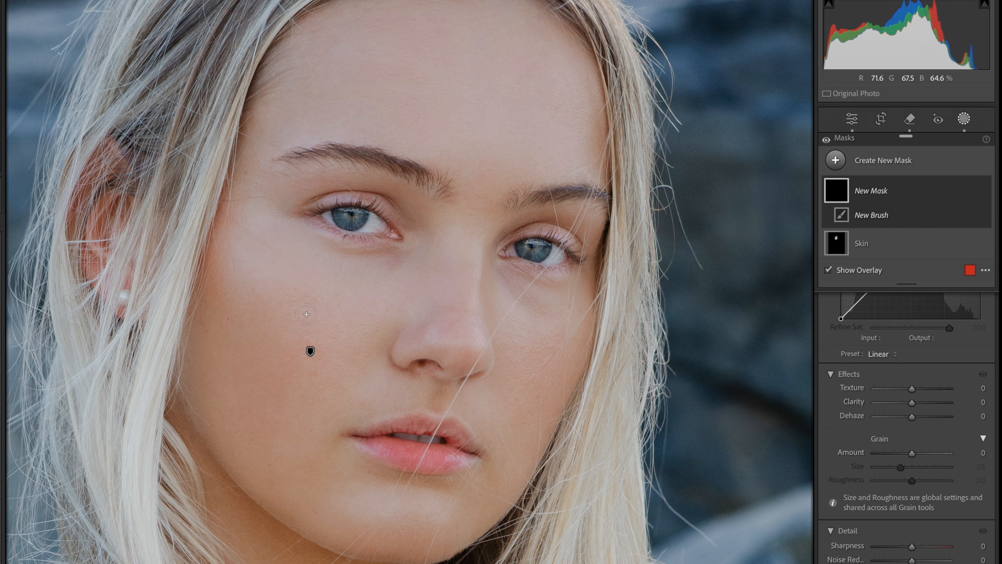
mouse_move(292, 295)
left_mouse_down()
mouse_move(369, 317)
mouse_move(253, 291)
mouse_move(268, 316)
mouse_move(312, 346)
mouse_move(346, 335)
mouse_move(368, 306)
mouse_move(333, 356)
mouse_move(308, 353)
mouse_move(283, 341)
mouse_move(243, 276)
left_mouse_up()
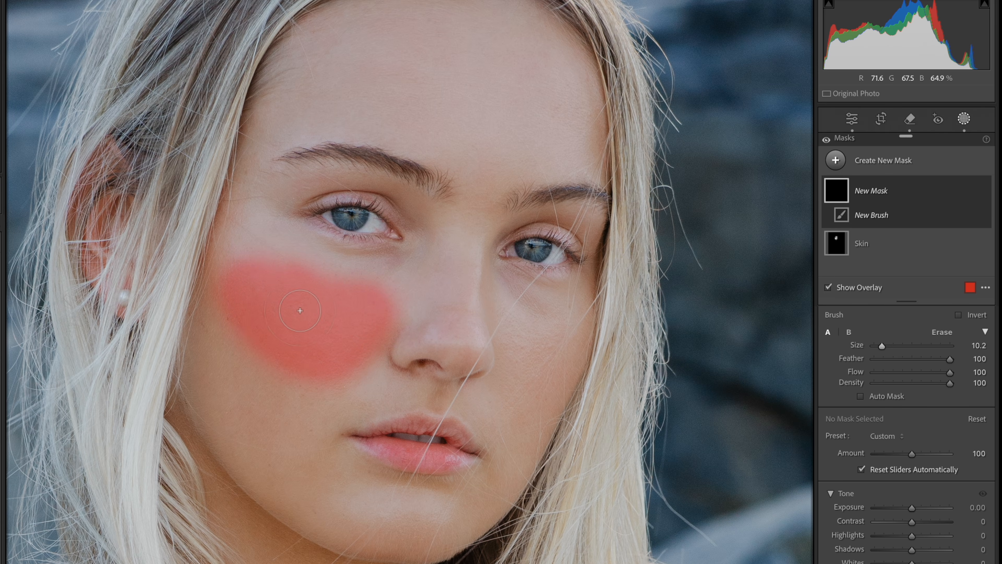
mouse_move(531, 331)
left_mouse_down()
mouse_move(539, 347)
mouse_move(578, 324)
left_mouse_up()
left_click_drag(537, 364, 539, 365)
scroll(367, 507, "down", 3)
left_click_drag(365, 507, 450, 511)
mouse_move(333, 96)
left_mouse_down()
mouse_move(424, 97)
mouse_move(469, 148)
mouse_move(481, 209)
left_mouse_up()
left_click_drag(950, 372, 915, 372)
scroll(354, 359, "up", 3)
left_click_drag(344, 364, 239, 292)
left_click_drag(515, 320, 548, 388)
left_click_drag(565, 75, 353, 104)
scroll(864, 357, "down", 5)
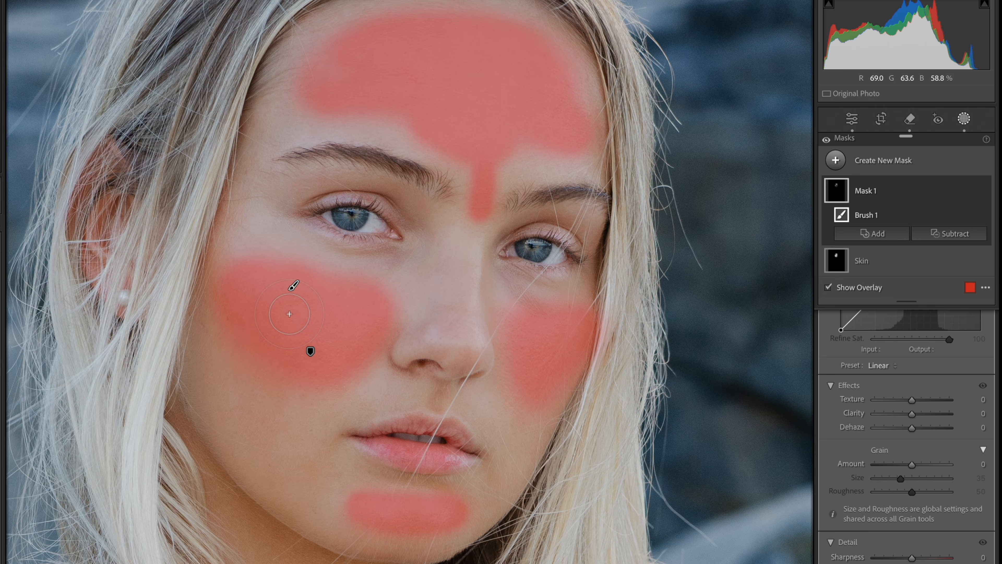
Step: Set the brush mask's Texture to -47 and Clarity to -13
left_click(910, 402)
left_click_drag(907, 403, 897, 406)
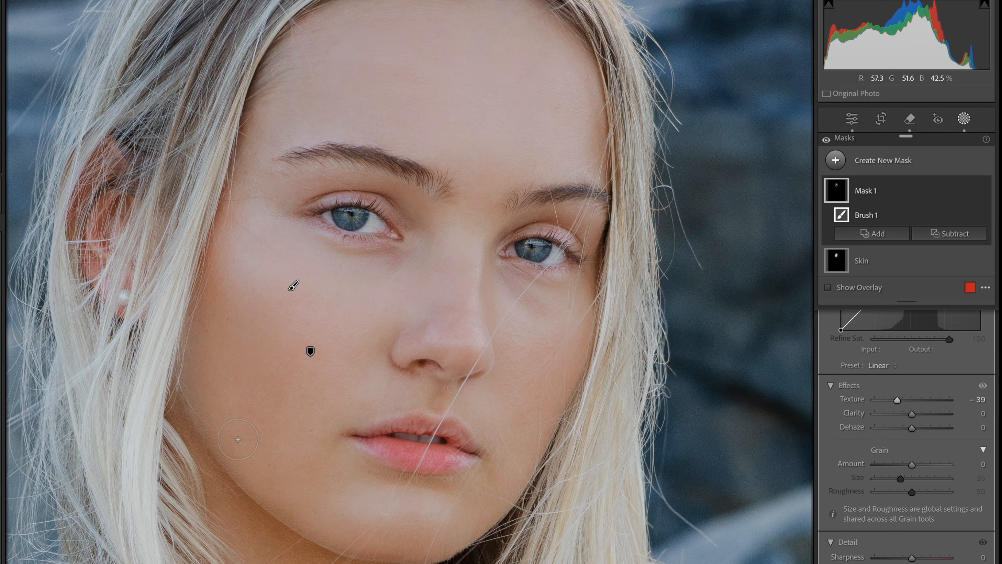
left_click_drag(912, 414, 899, 399)
Step: Create a Select People mask of Person 1's eyebrows, set its Blacks to -15 and name it Eyebrows
left_click(837, 162)
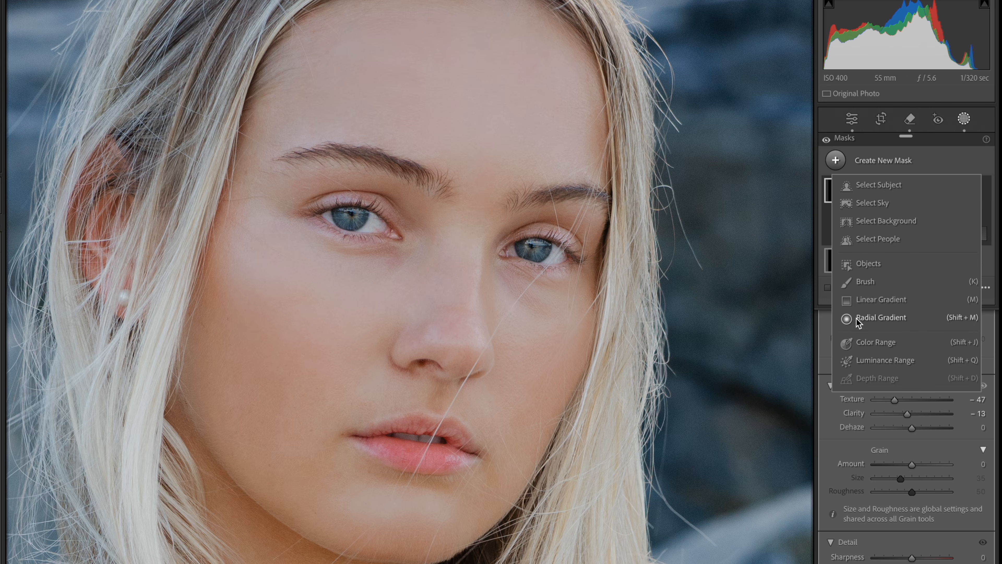
left_click(880, 238)
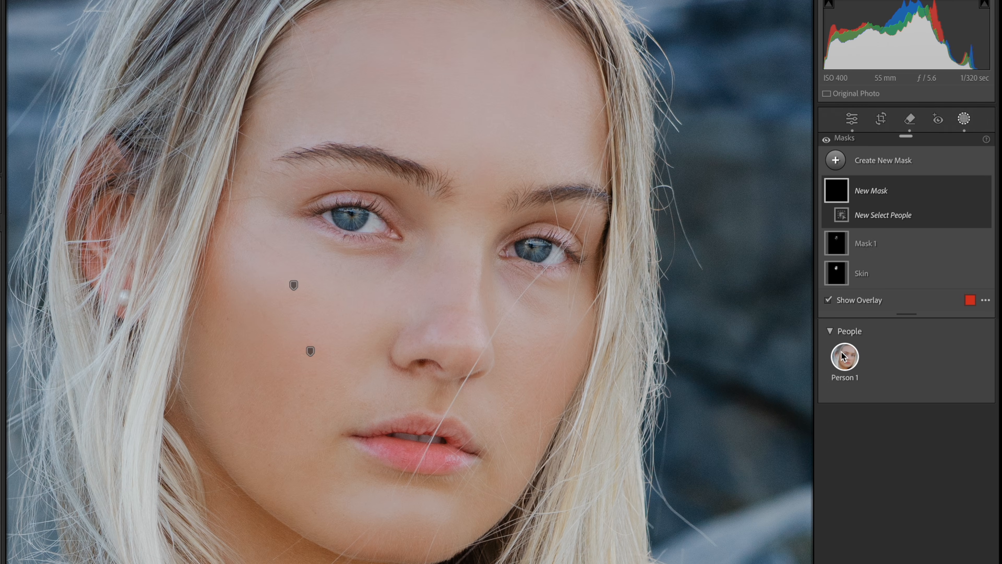
left_click(830, 472)
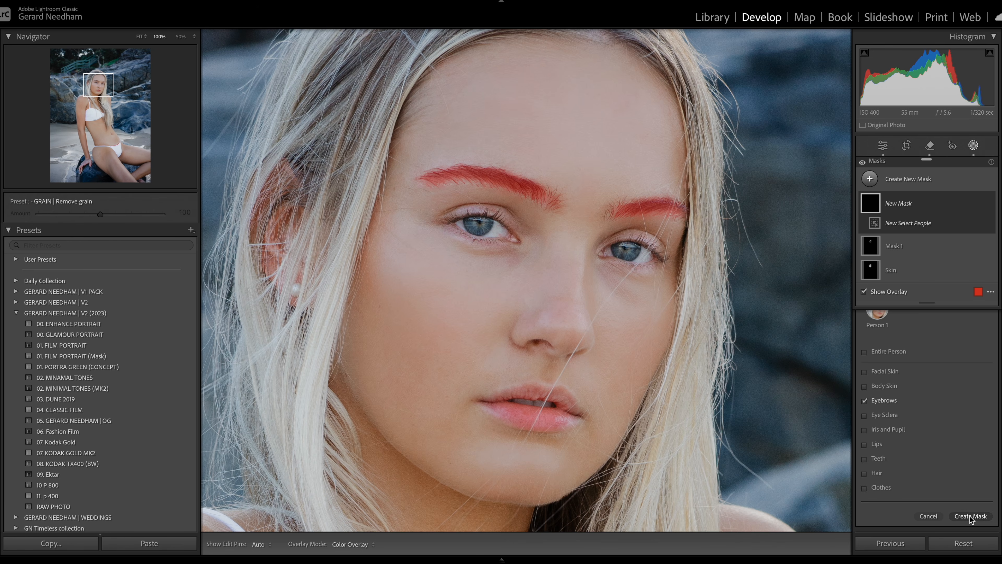
left_click(970, 514)
left_click_drag(932, 463, 928, 464)
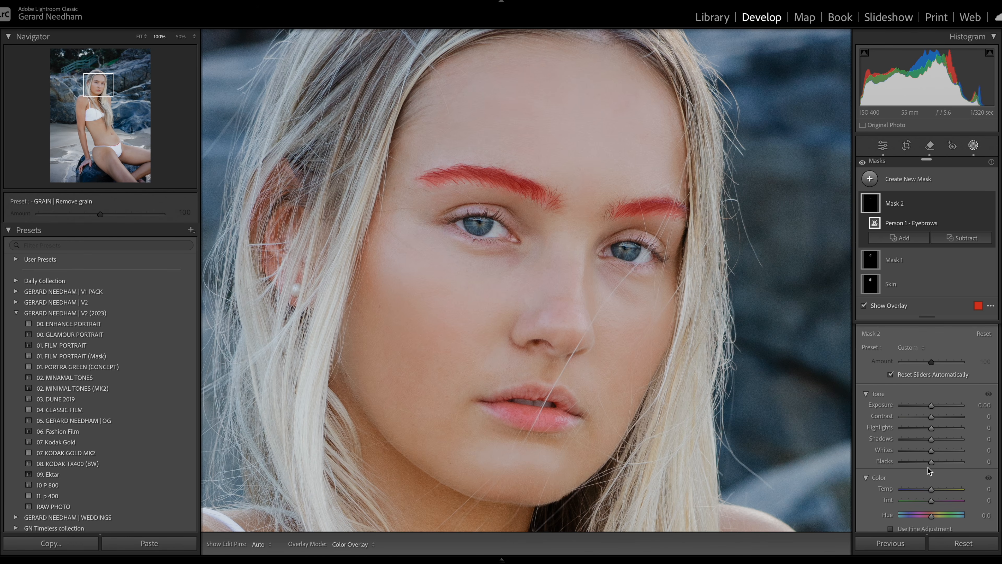
left_click_drag(868, 480, 827, 493)
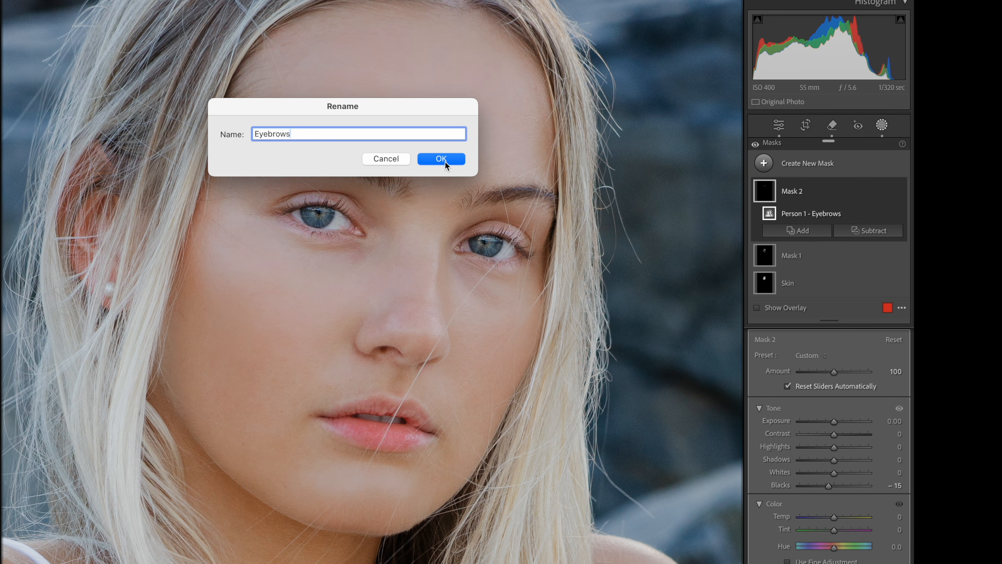
left_click(446, 164)
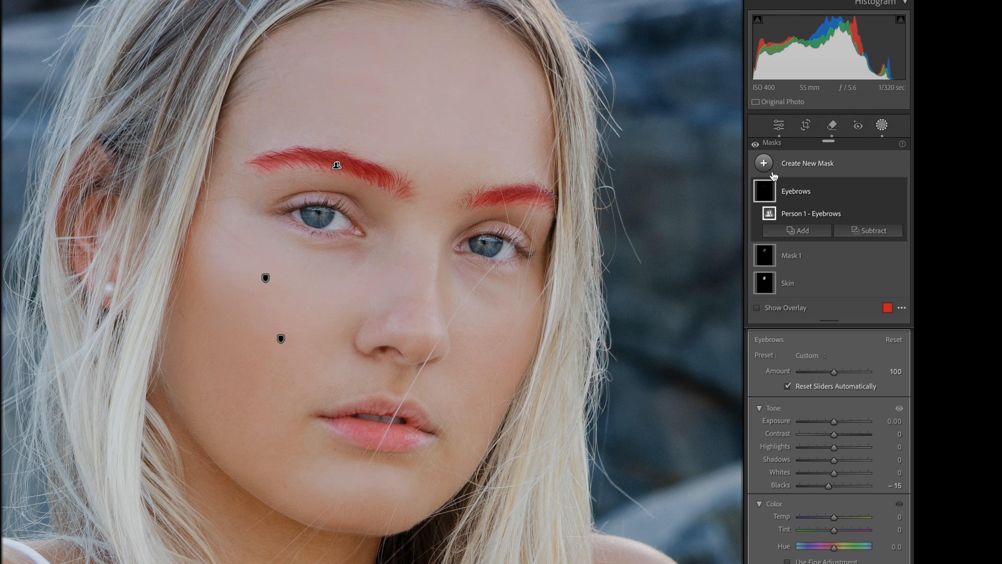
Step: Create a Select People mask of the lips and set its Exposure to -0.19
left_click(764, 163)
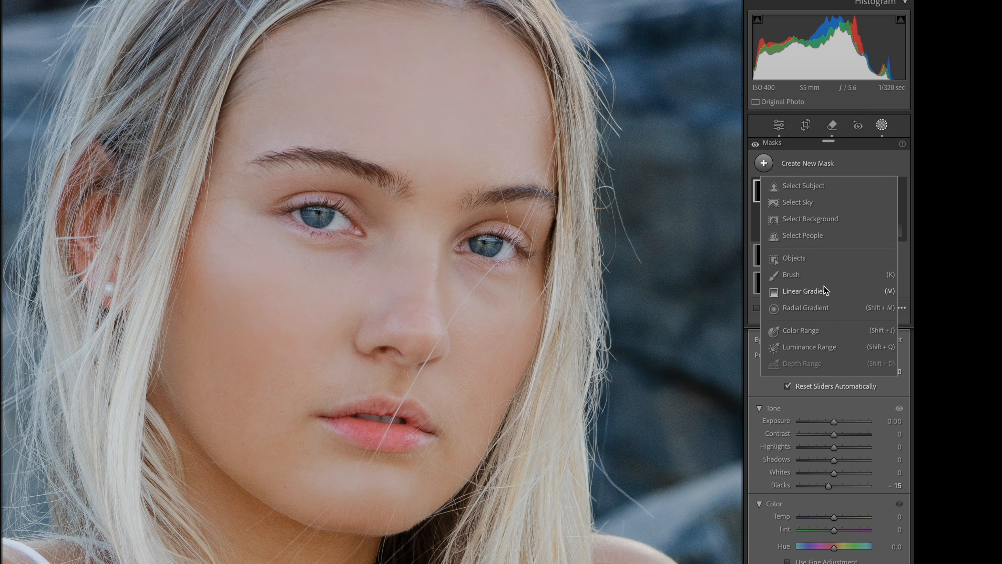
left_click(802, 235)
left_click(761, 499)
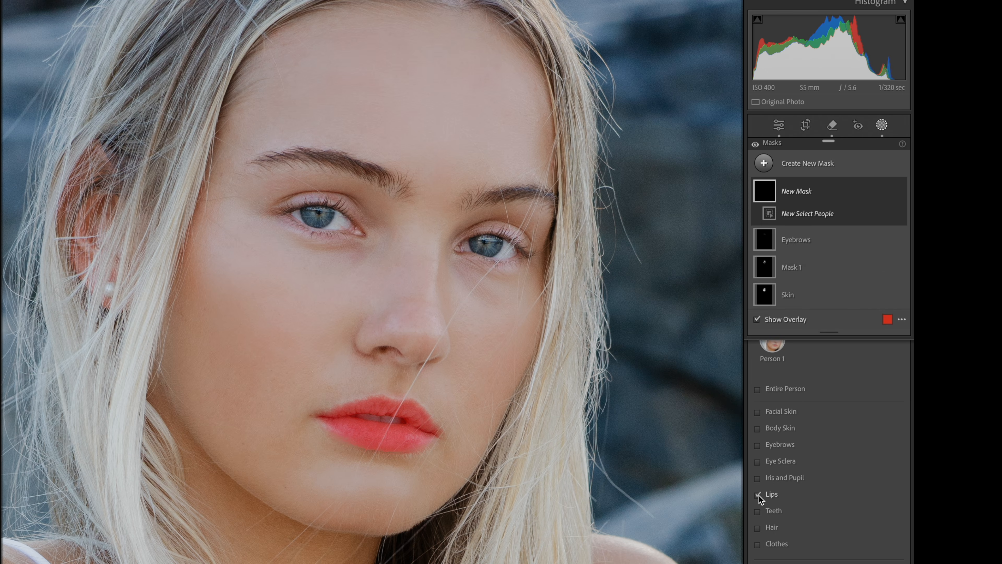
left_click(879, 552)
left_click_drag(835, 422, 834, 425)
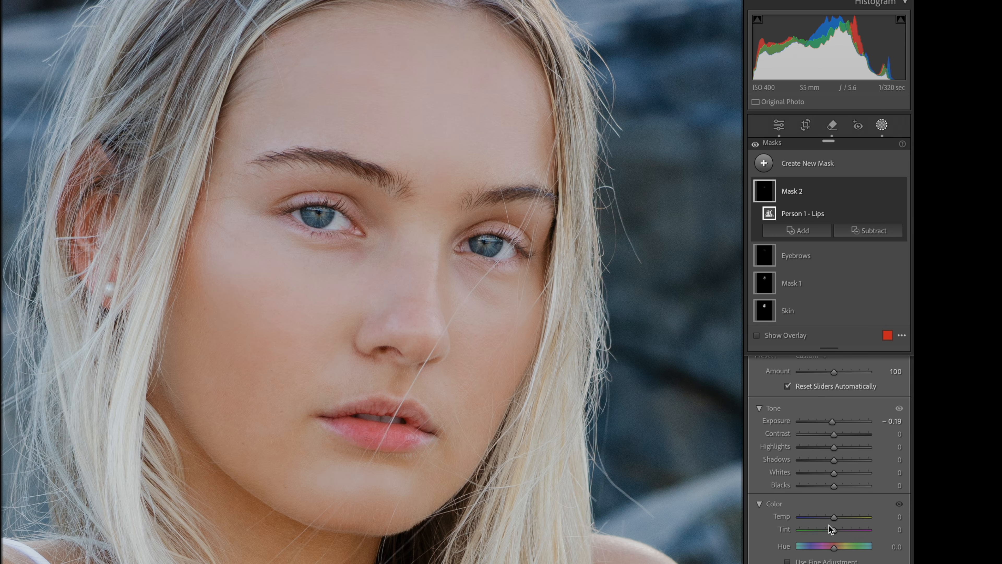
Step: Set the lips mask's Hue to -5.2 and Saturation to 26
scroll(832, 538, "down", 1)
left_click_drag(832, 539, 834, 509)
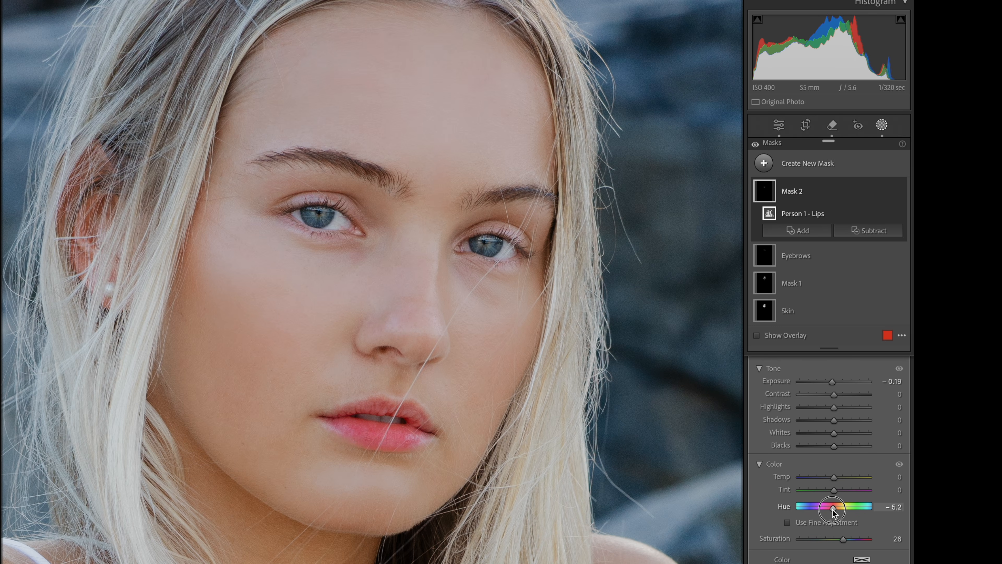
left_click_drag(832, 510, 834, 511)
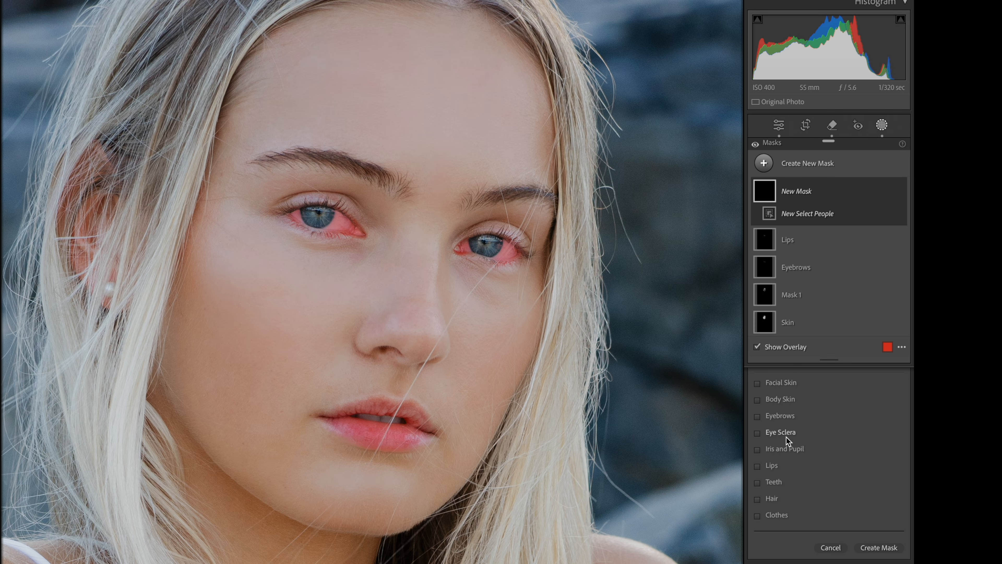
Step: Create a Select People mask of the eye sclera
left_click(758, 433)
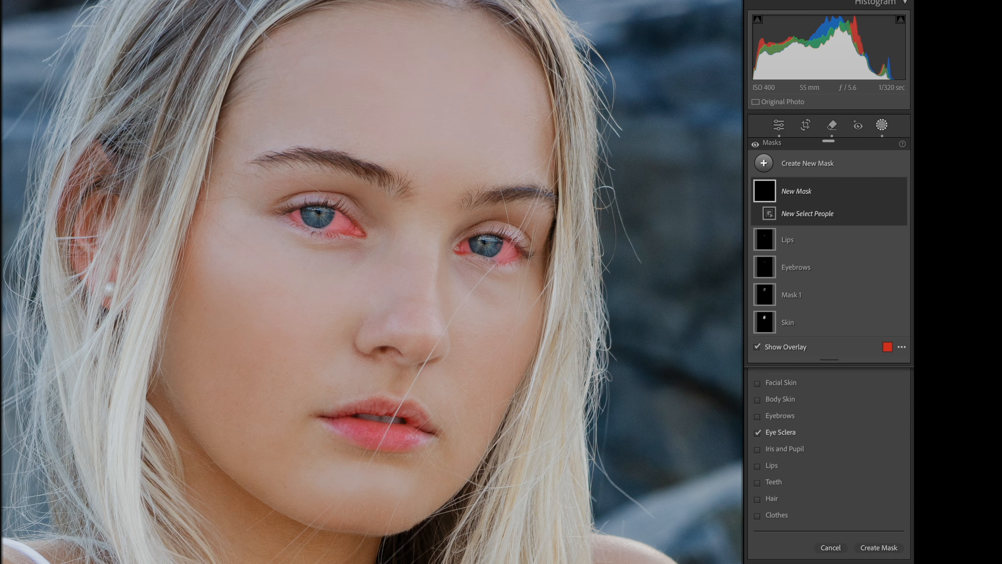
left_click(879, 547)
left_click_drag(836, 473, 840, 476)
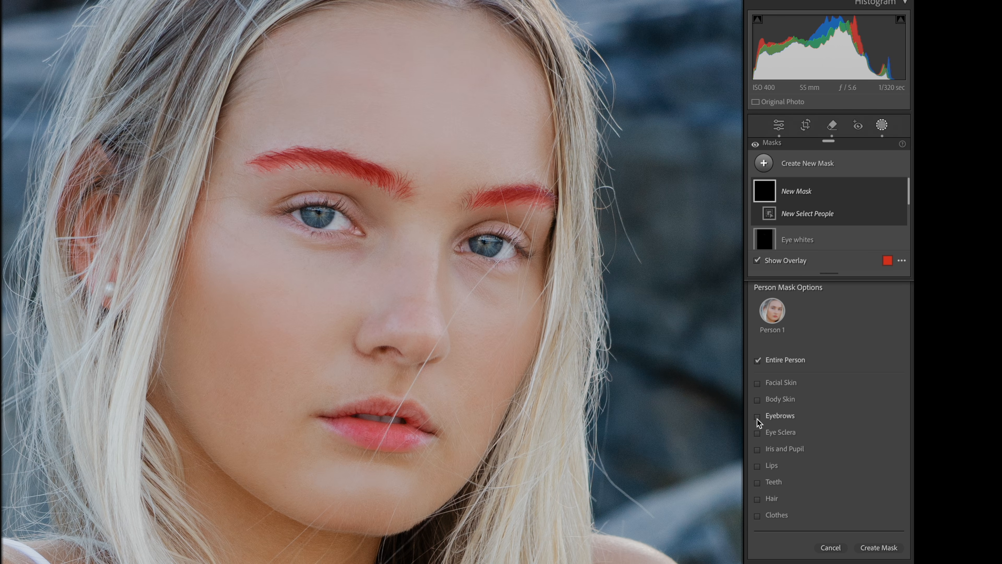
Step: Create a people mask combining eyebrows, eye sclera, iris and pupil, lips and teeth
left_click(758, 417)
left_click(759, 433)
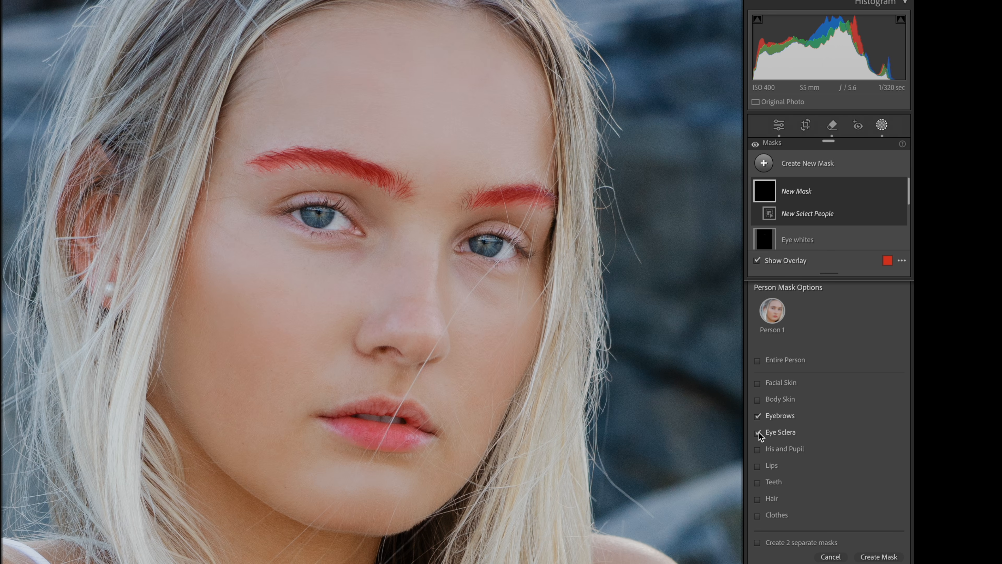
left_click(757, 465)
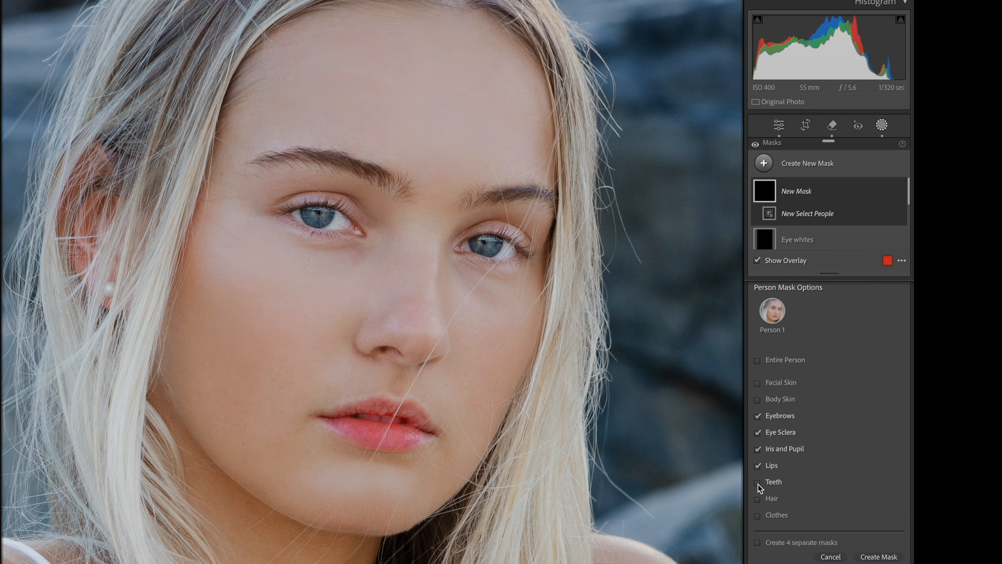
left_click(758, 483)
left_click(873, 556)
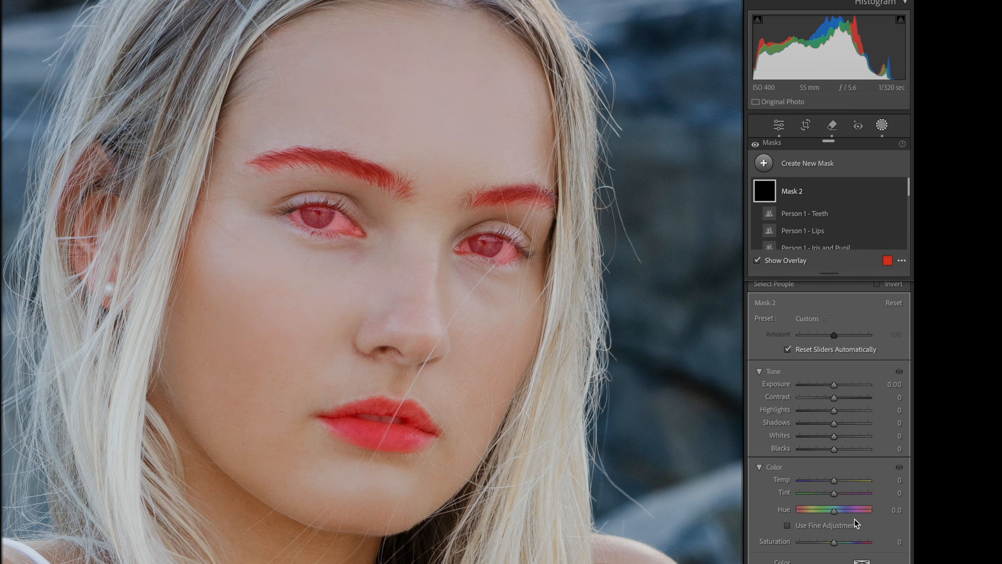
Step: Set the combined features mask's Texture to 12, Clarity to 10 and Sharpness to 19
scroll(833, 435, "down", 5)
left_click_drag(833, 489, 840, 490)
left_click_drag(834, 343, 837, 356)
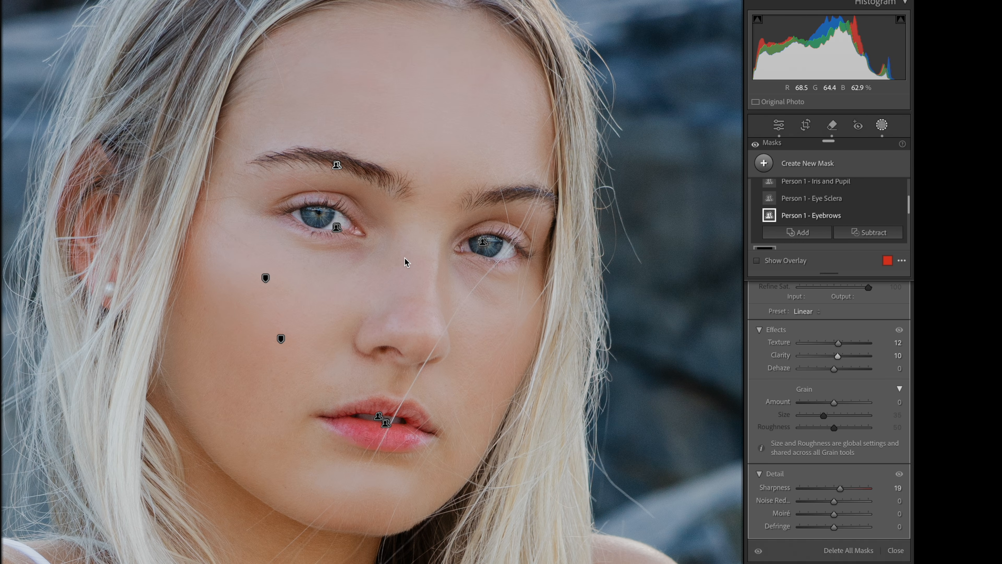
Step: Compare the retouch against the before view and apply the - GRAIN | ISO 800 preset
key("backslash")
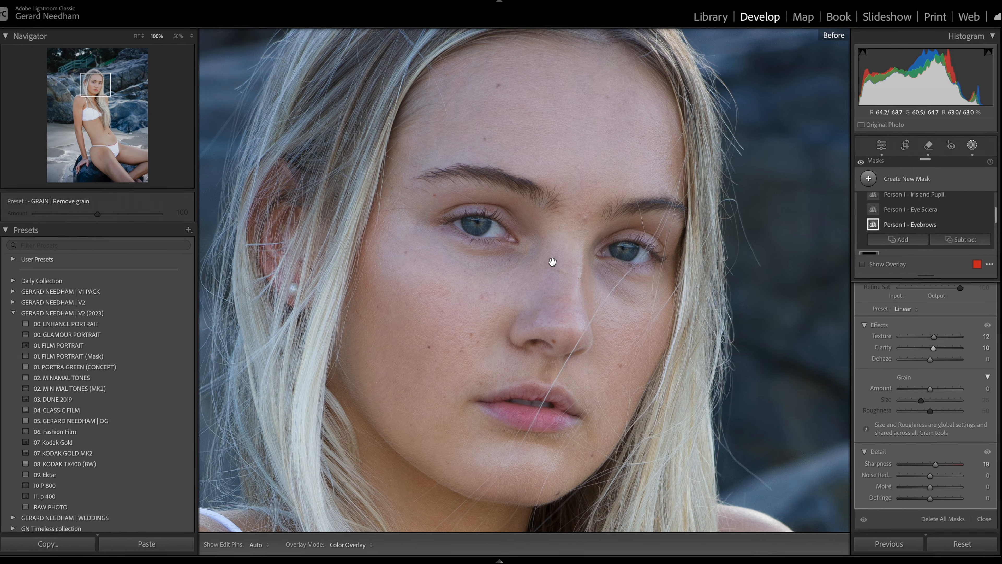
key("backslash")
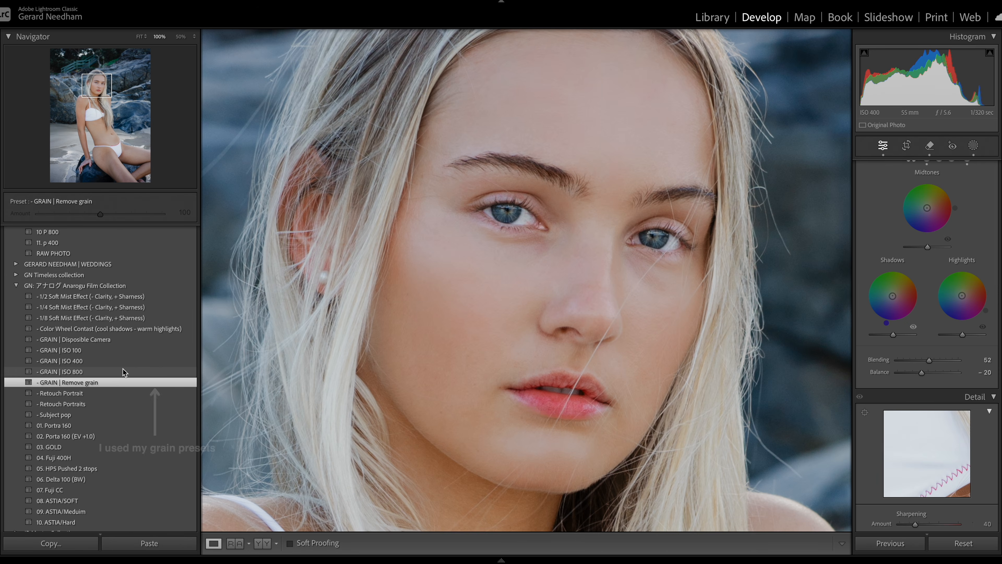
left_click(123, 372)
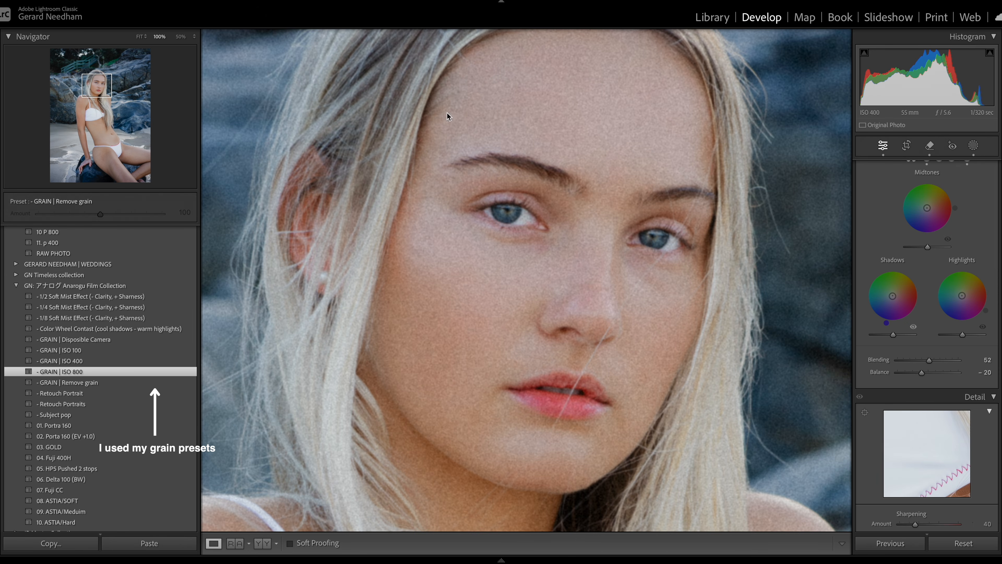
left_click(487, 263)
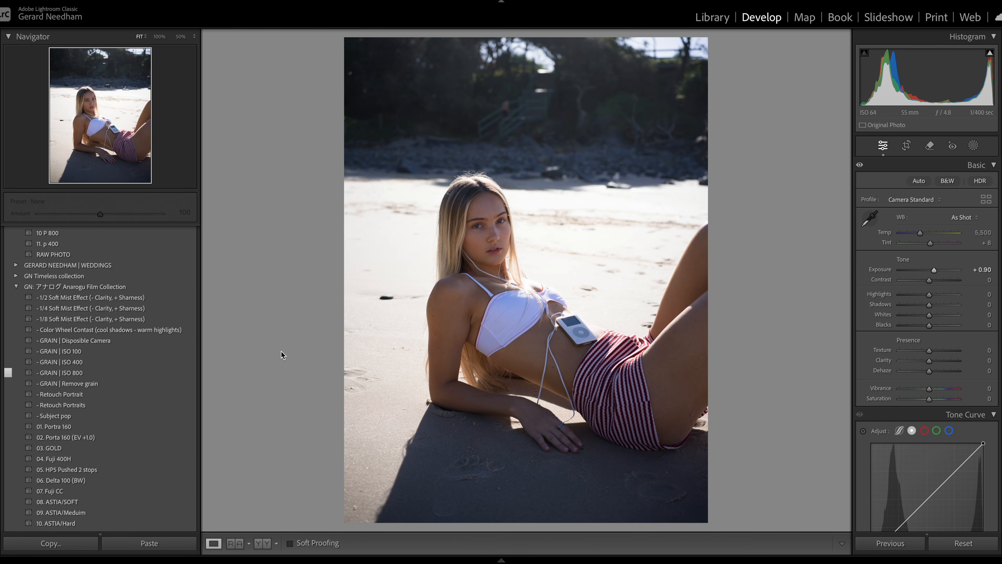
Step: On the full-length beach photo, apply the 08. ASTIA/SOFT preset and then the - Retouch Portraits preset
left_click(126, 409)
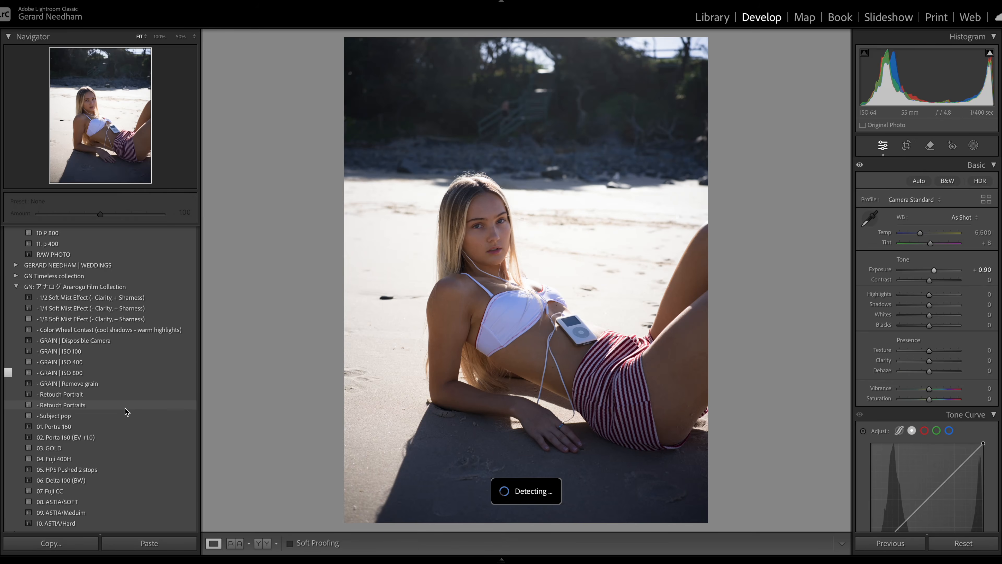
left_click(118, 506)
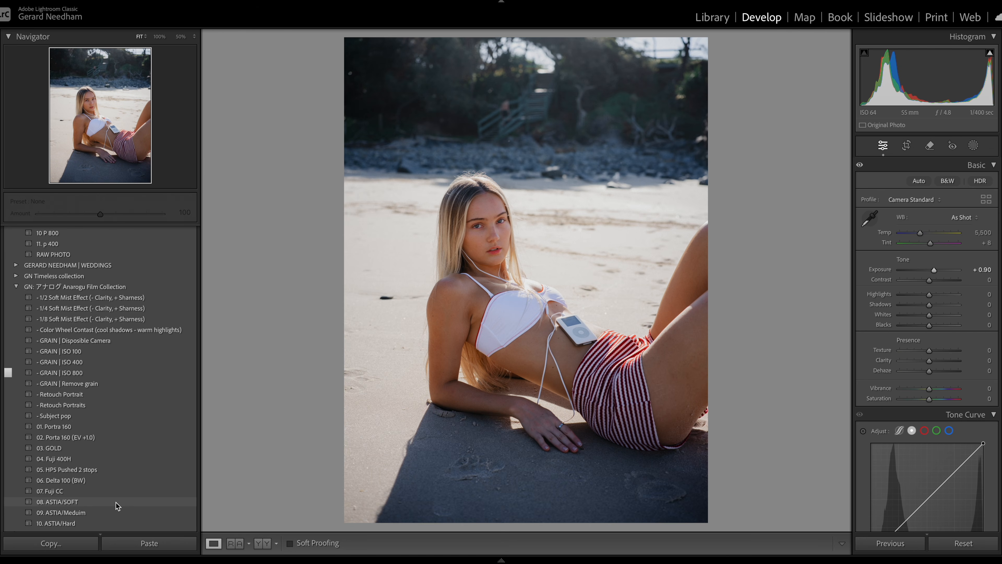
left_click(115, 503)
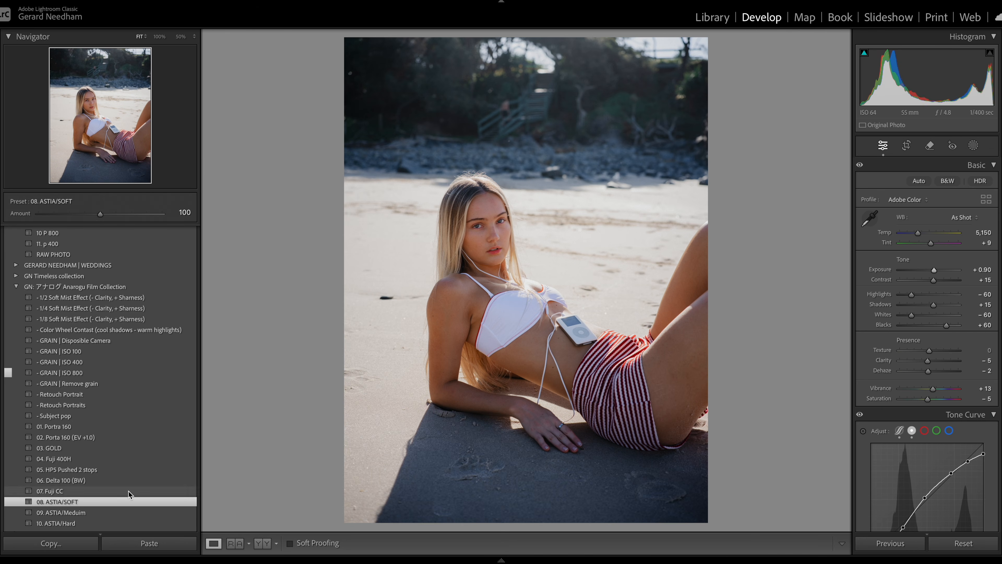
left_click(99, 405)
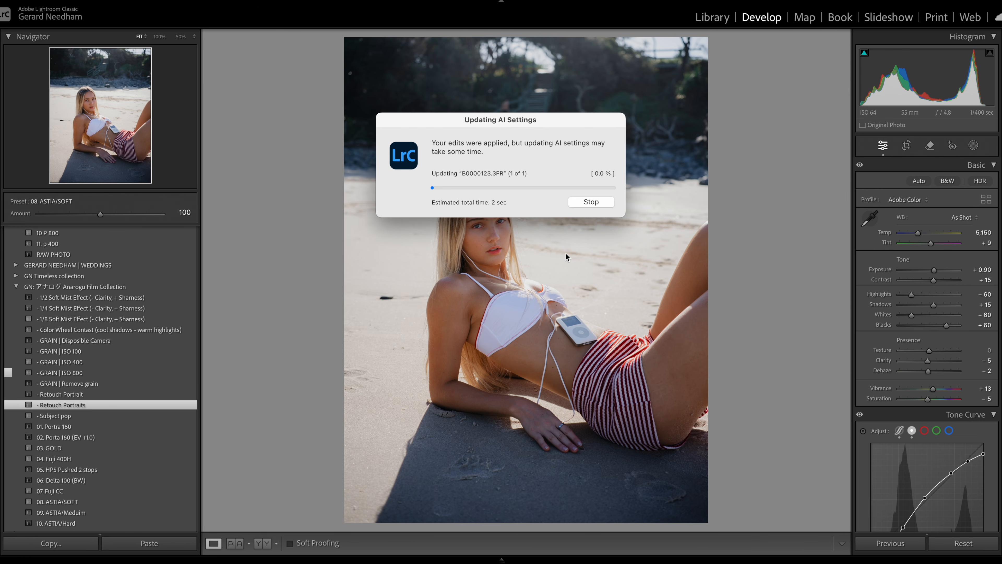
Step: Review the generated masks and set the Retouch Portraits preset amount to 53
left_click(974, 146)
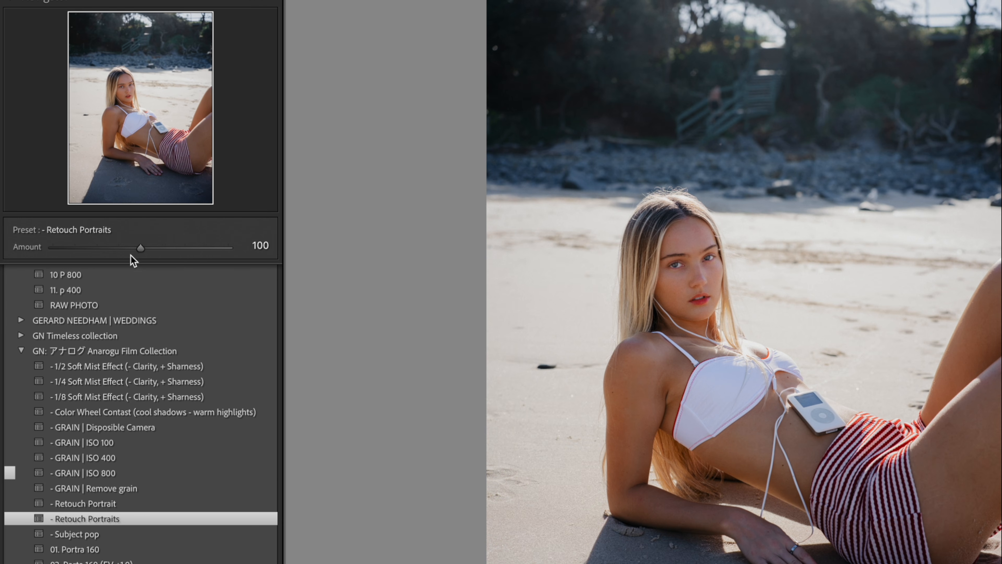
left_click_drag(0, 244, 39, 246)
mouse_move(186, 249)
left_mouse_down()
mouse_move(205, 246)
mouse_move(99, 248)
left_mouse_up()
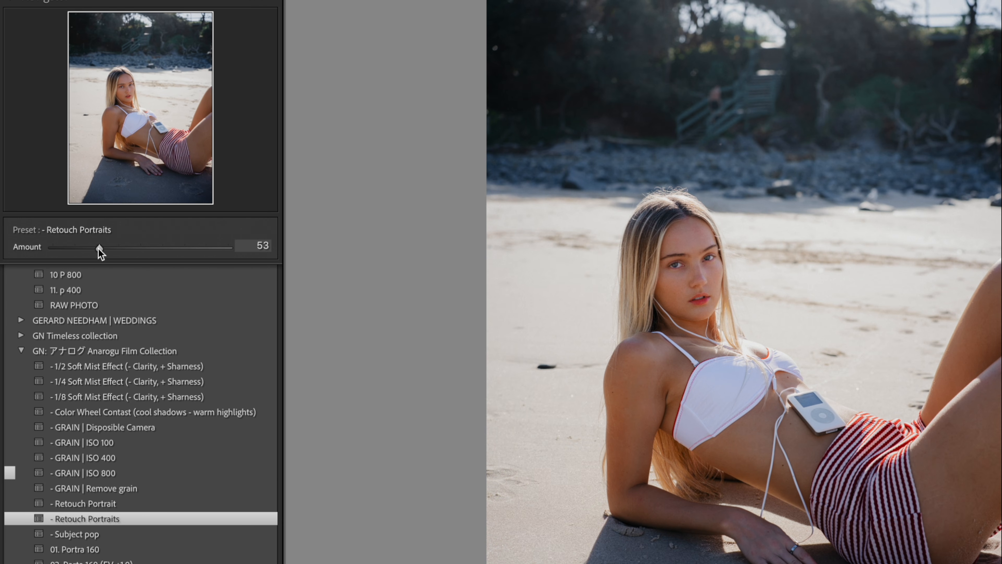